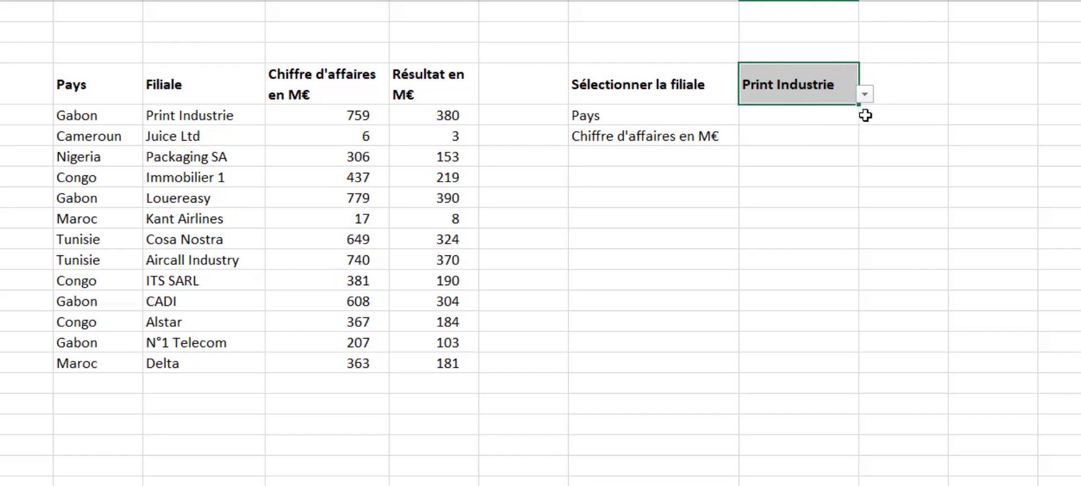
Try several subsidiaries in the Sélectionner la filiale cell, including Packaging SA, Kant Airlines and Alstar, and end on Cosa Nostra.
{"action": "left_click", "coordinate": [864, 94]}
{"action": "left_click", "coordinate": [830, 142]}
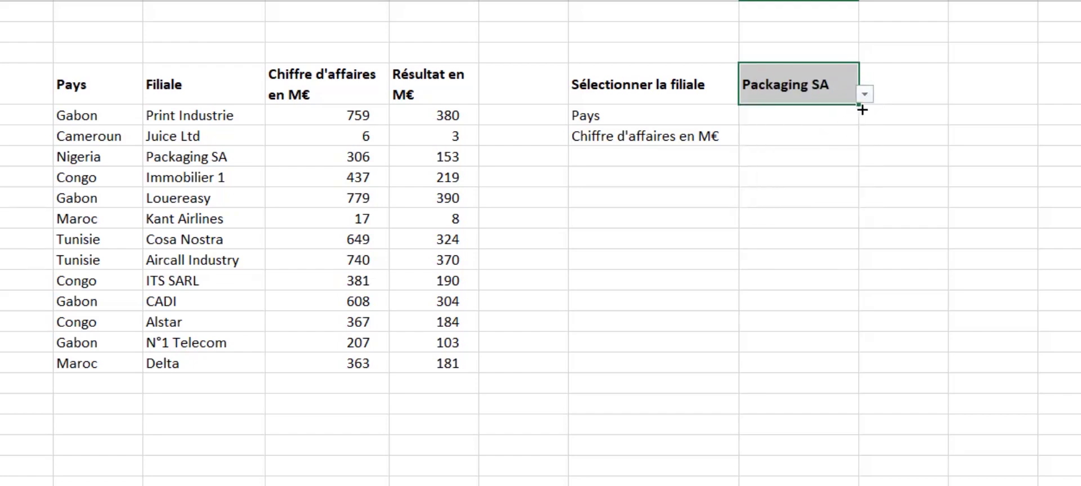
{"action": "left_click", "coordinate": [864, 94]}
{"action": "left_click", "coordinate": [788, 157]}
{"action": "left_click", "coordinate": [864, 95]}
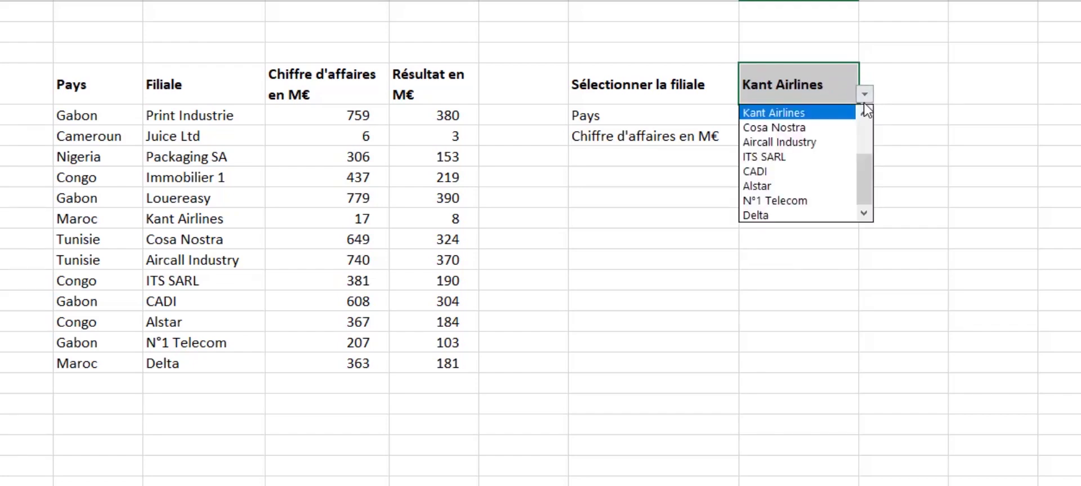
{"action": "left_click", "coordinate": [811, 185]}
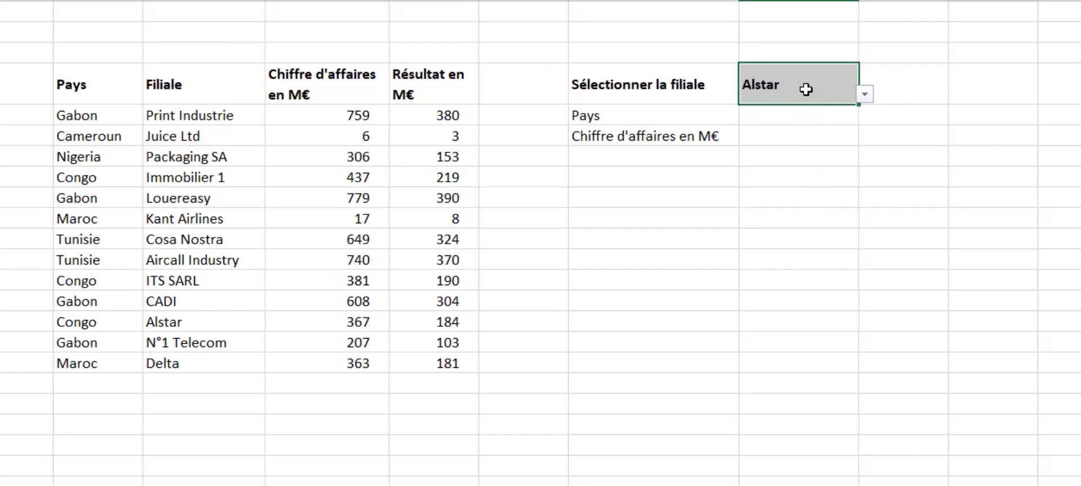
{"action": "left_click", "coordinate": [864, 94]}
{"action": "left_click", "coordinate": [830, 131]}
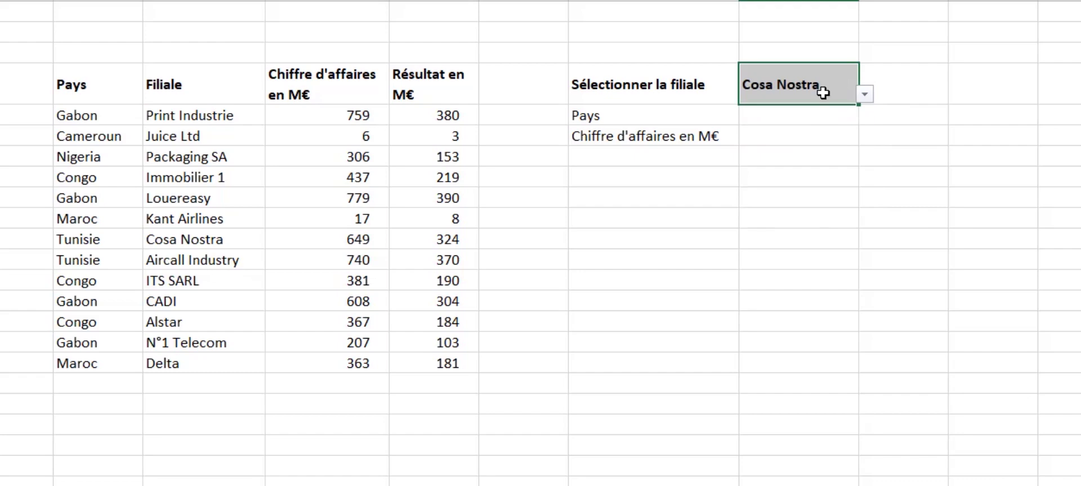
{"action": "left_click", "coordinate": [793, 118]}
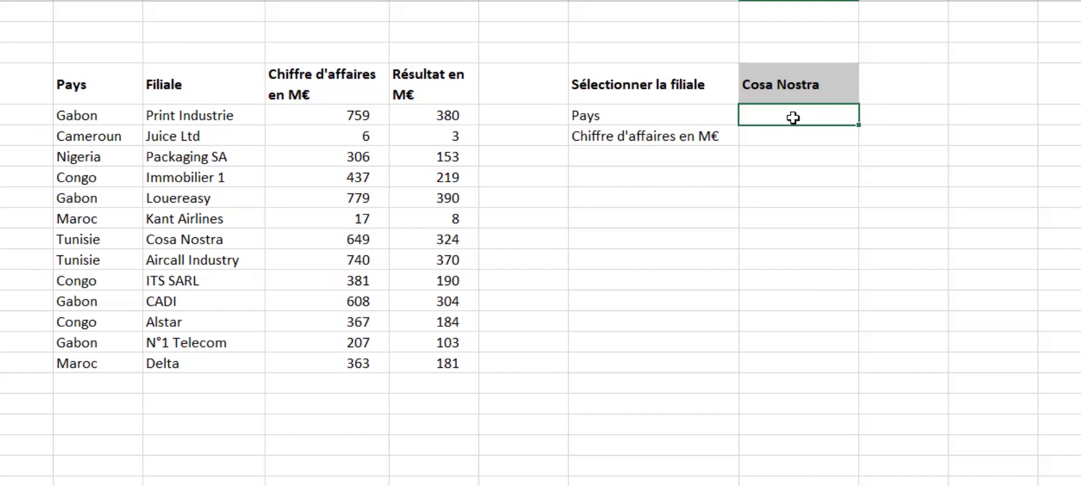
{"action": "left_click_drag", "start_coordinate": [120, 93], "coordinate": [429, 355]}
{"action": "left_click", "coordinate": [791, 125]}
{"action": "left_click", "coordinate": [799, 85]}
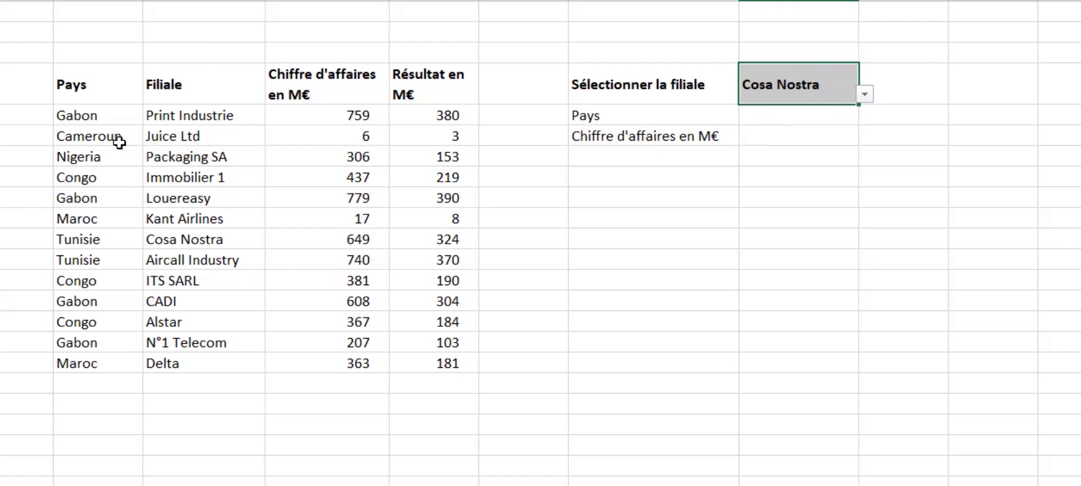
{"action": "left_click", "coordinate": [97, 3]}
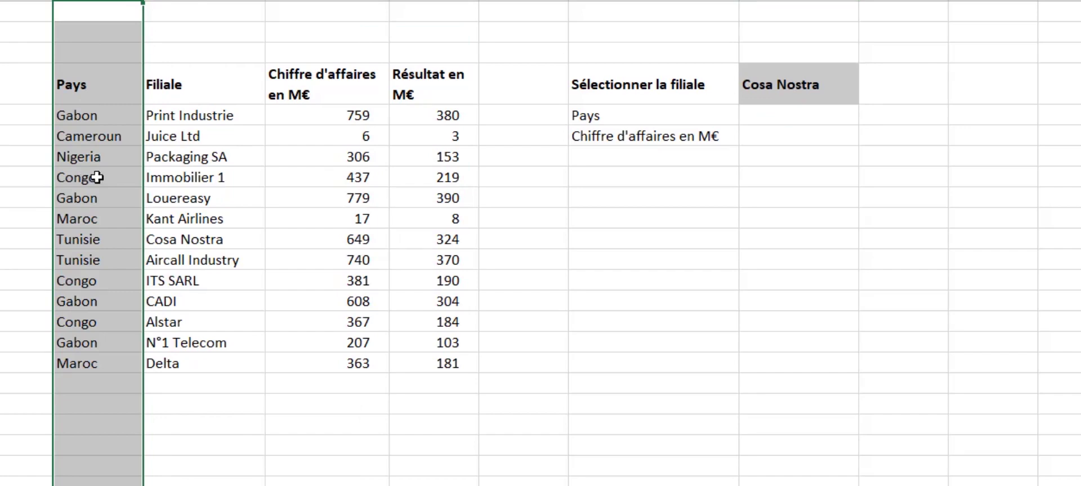
{"action": "left_click", "coordinate": [791, 118]}
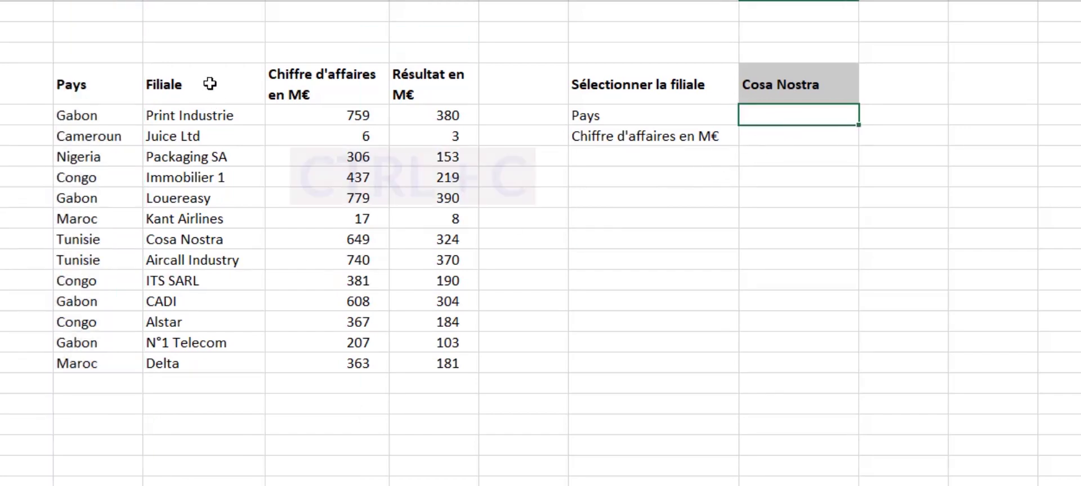
Copy the Filiale column with its header into the empty column just before Pays, starting at A4.
{"action": "left_click_drag", "start_coordinate": [212, 83], "coordinate": [193, 365]}
{"action": "key", "text": "ctrl+c"}
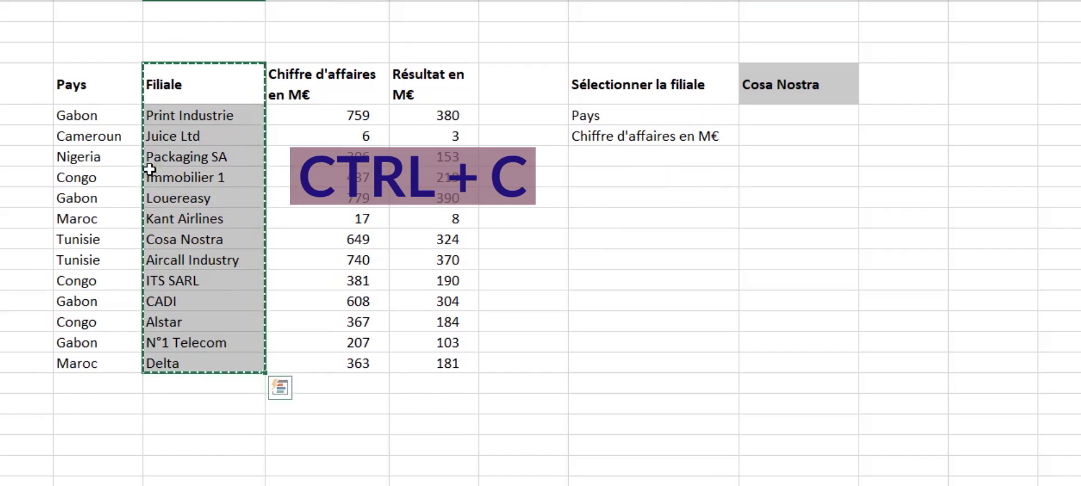
{"action": "left_click", "coordinate": [16, 83]}
{"action": "key", "text": "ctrl+v"}
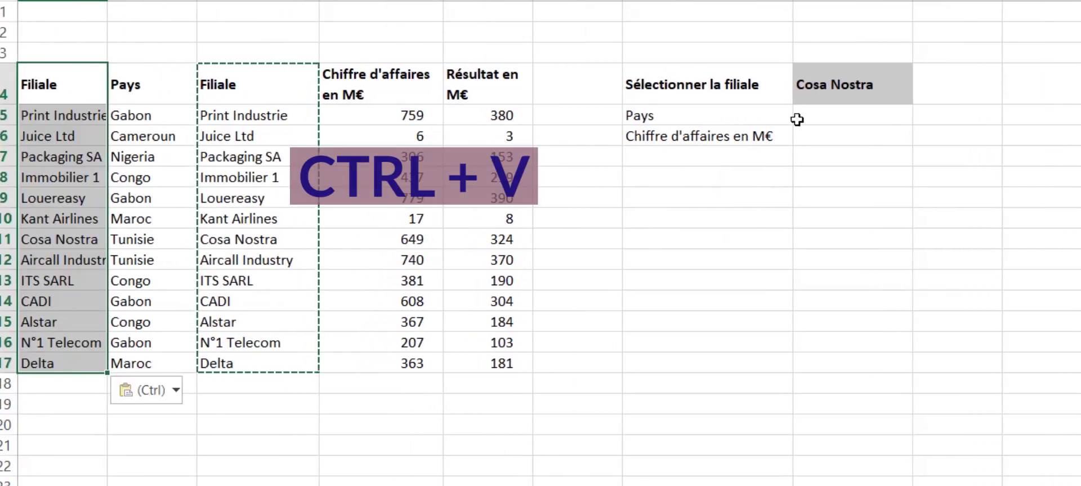
Enter =RECHERCHEV(H4;A4:B17;2;FAUX) in the Pays result cell H5 and compare the result with the Cosa Nostra row.
{"action": "left_click", "coordinate": [821, 115]}
{"action": "type", "text": "=rech"}
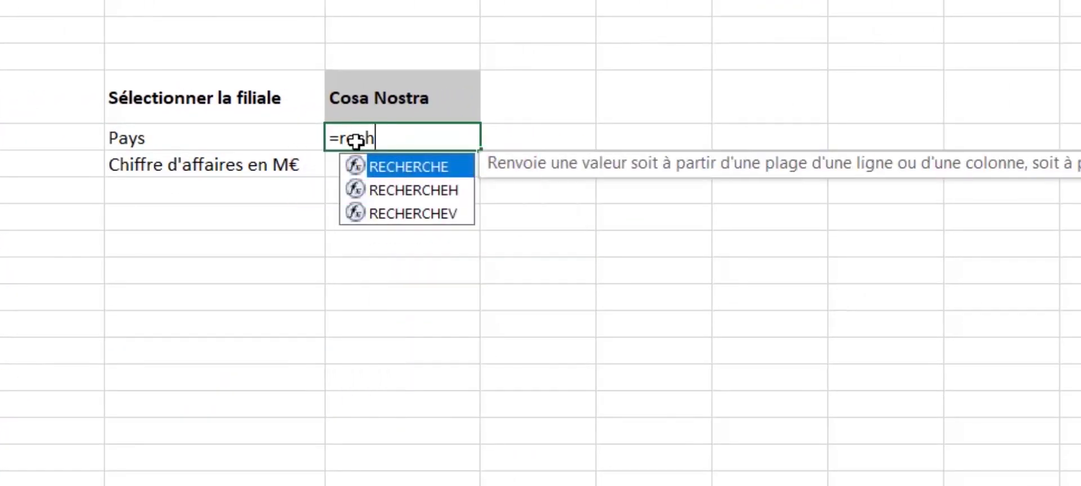
{"action": "key", "text": "Down"}
{"action": "key", "text": "Down"}
{"action": "key", "text": "Tab"}
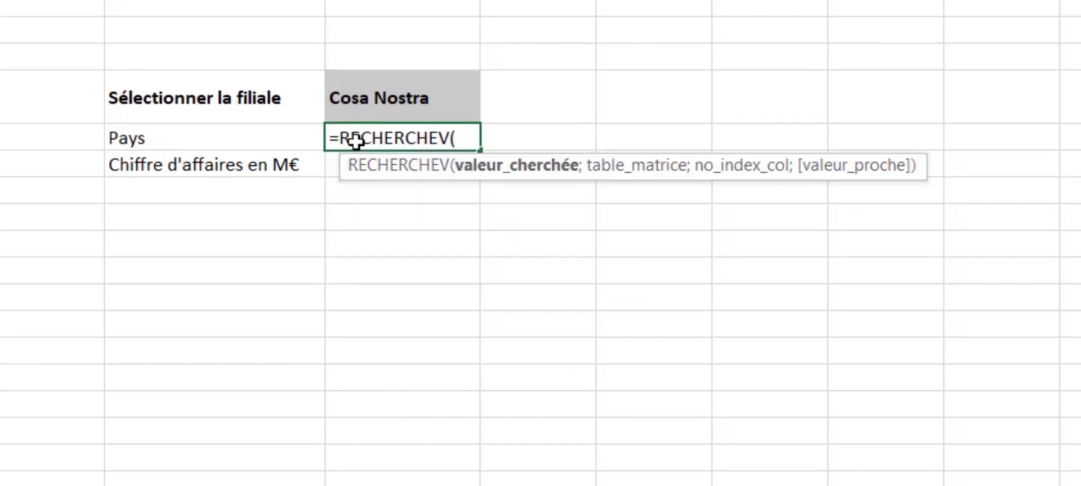
{"action": "left_click", "coordinate": [399, 105]}
{"action": "type", "text": ";"}
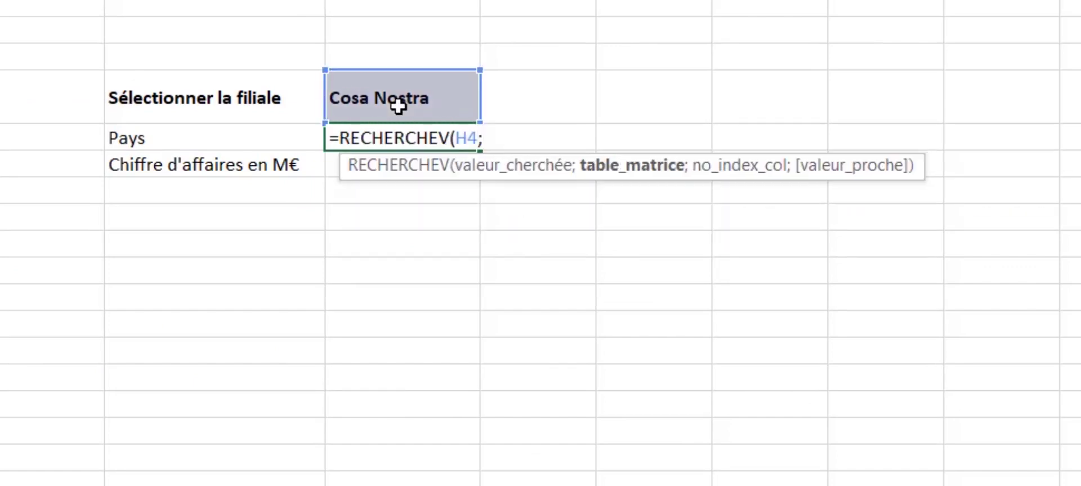
{"action": "left_click_drag", "start_coordinate": [51, 84], "coordinate": [127, 363]}
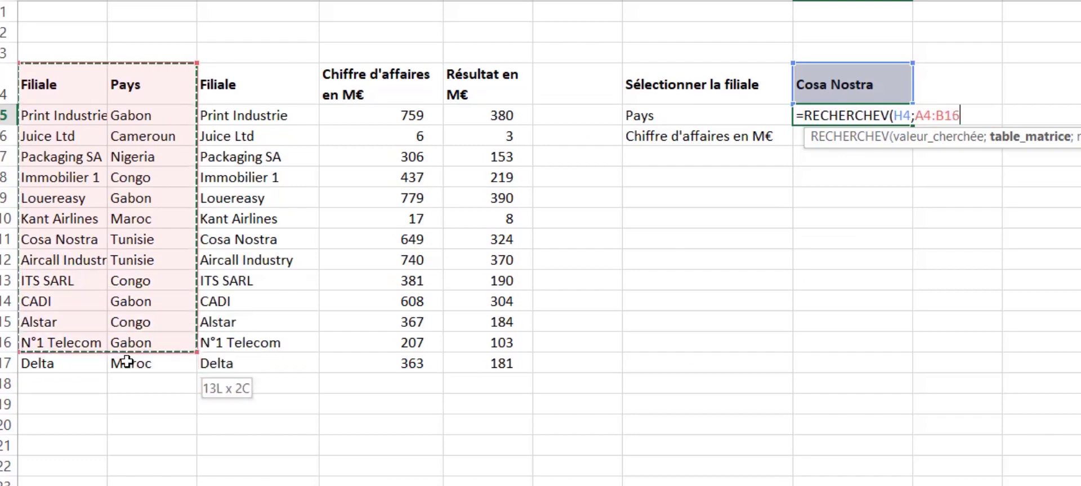
{"action": "type", "text": ";"}
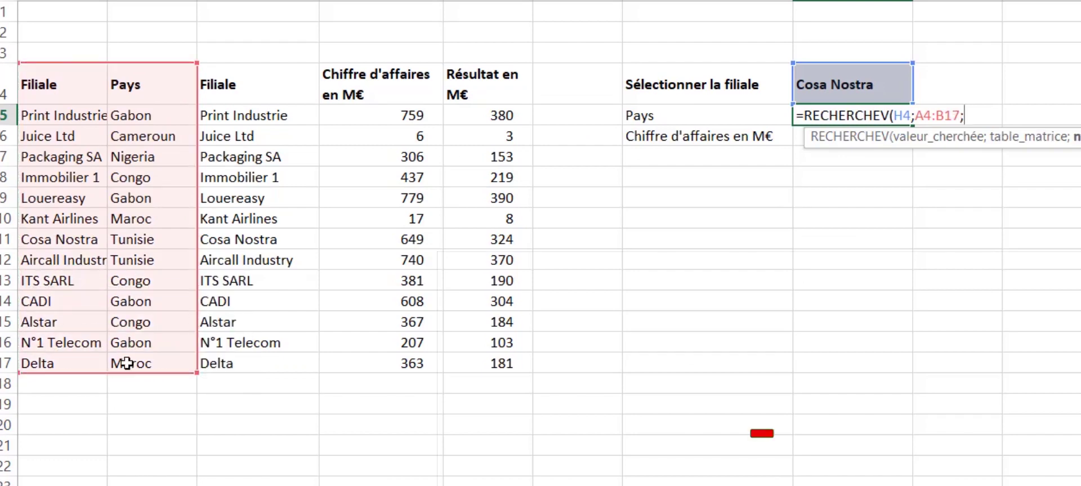
{"action": "type", "text": "2;"}
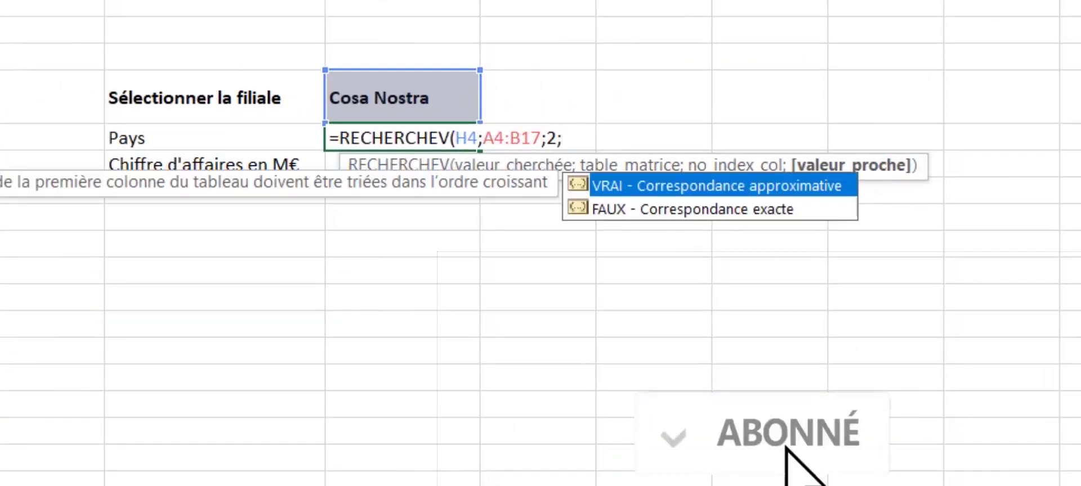
{"action": "double_click", "coordinate": [623, 209]}
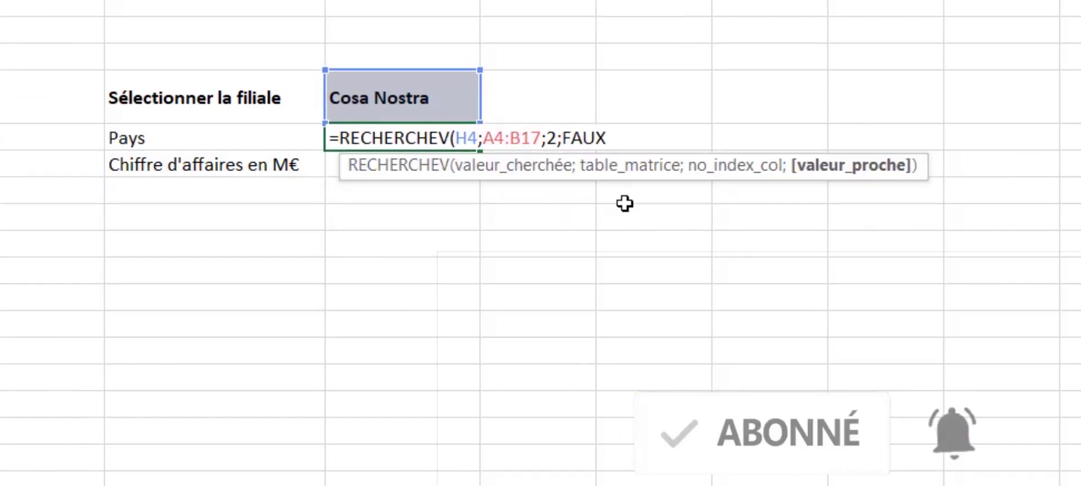
{"action": "type", "text": ")"}
{"action": "key", "text": "Return"}
{"action": "left_click", "coordinate": [447, 133]}
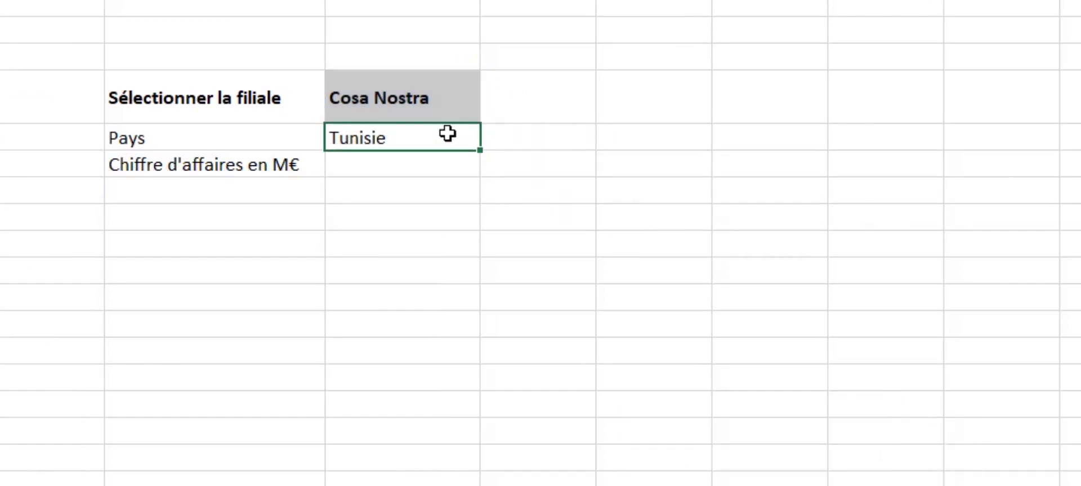
{"action": "left_click", "coordinate": [161, 246]}
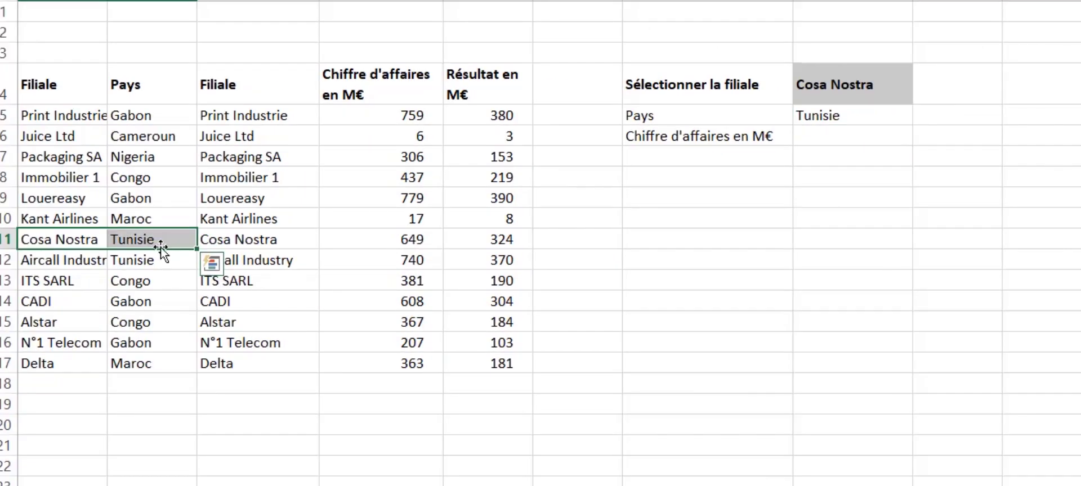
Delete the RECHERCHEV formula from H5 and clear the copied Filiale entries from column A.
{"action": "left_click", "coordinate": [871, 115]}
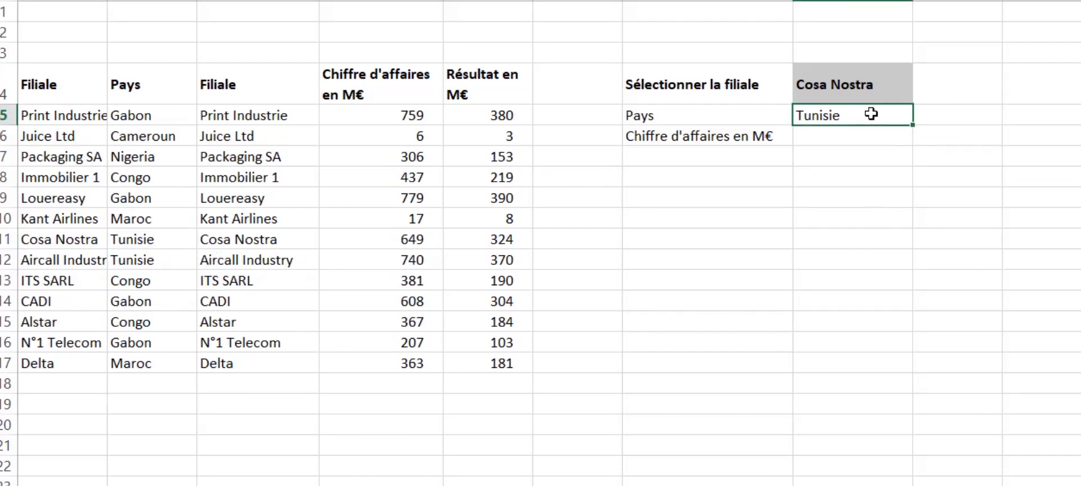
{"action": "key", "text": "Delete"}
{"action": "left_click", "coordinate": [130, 86]}
{"action": "left_click_drag", "start_coordinate": [56, 84], "coordinate": [54, 429]}
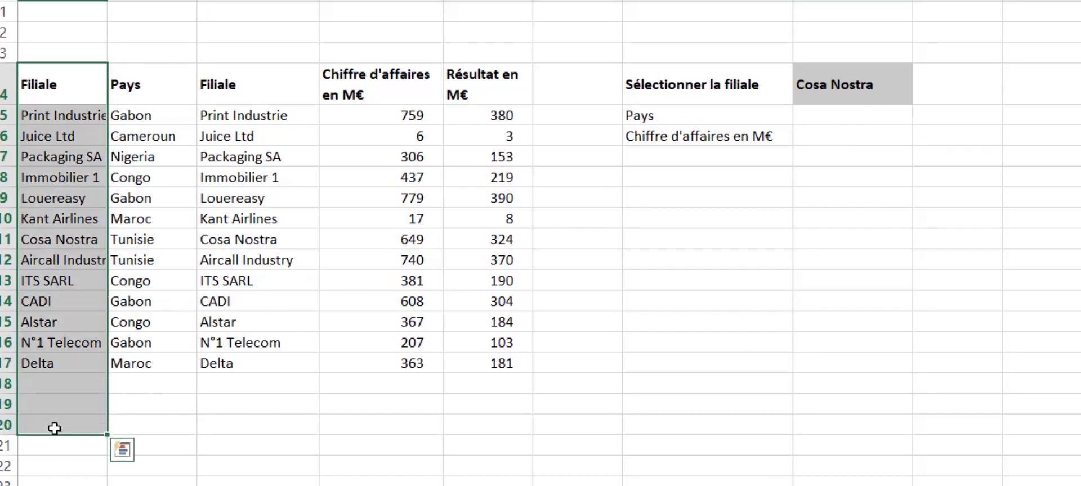
{"action": "key", "text": "Delete"}
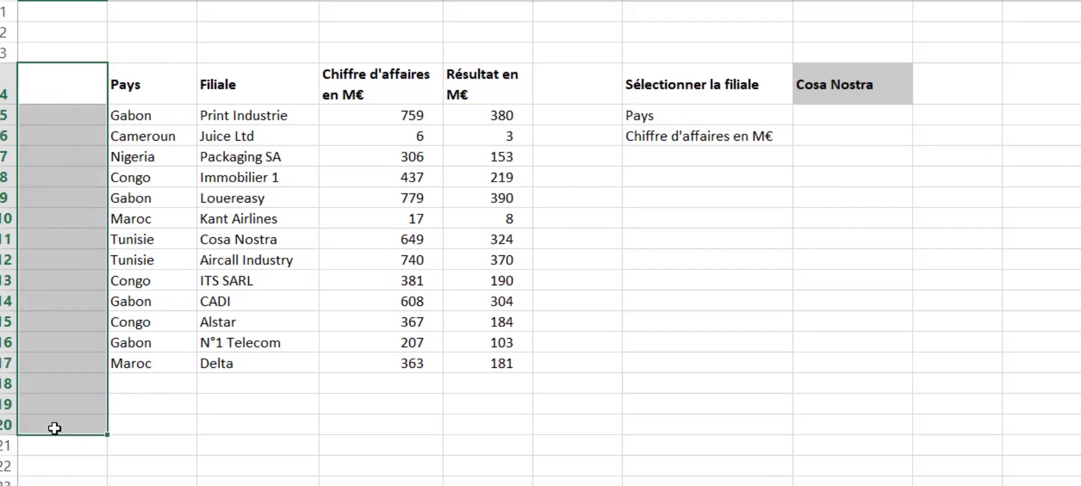
Enter an INDEX formula in H5 that returns row 2 of the country range B5:B17.
{"action": "left_click", "coordinate": [843, 120]}
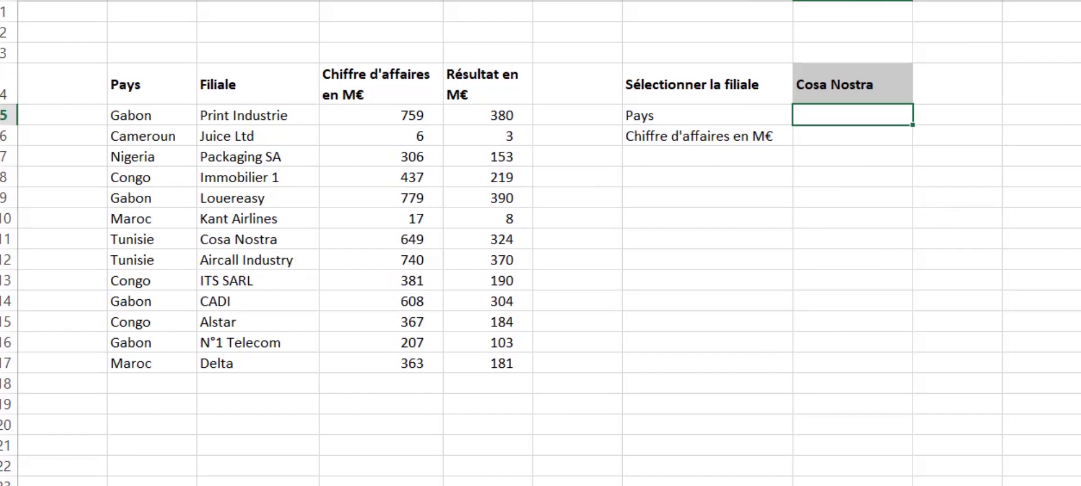
{"action": "left_click", "coordinate": [895, 158]}
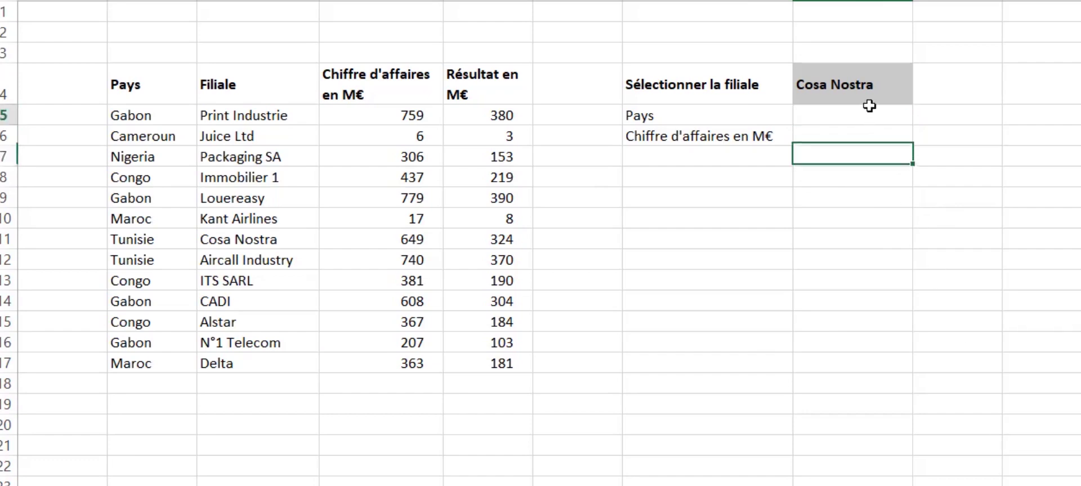
{"action": "left_click", "coordinate": [868, 110]}
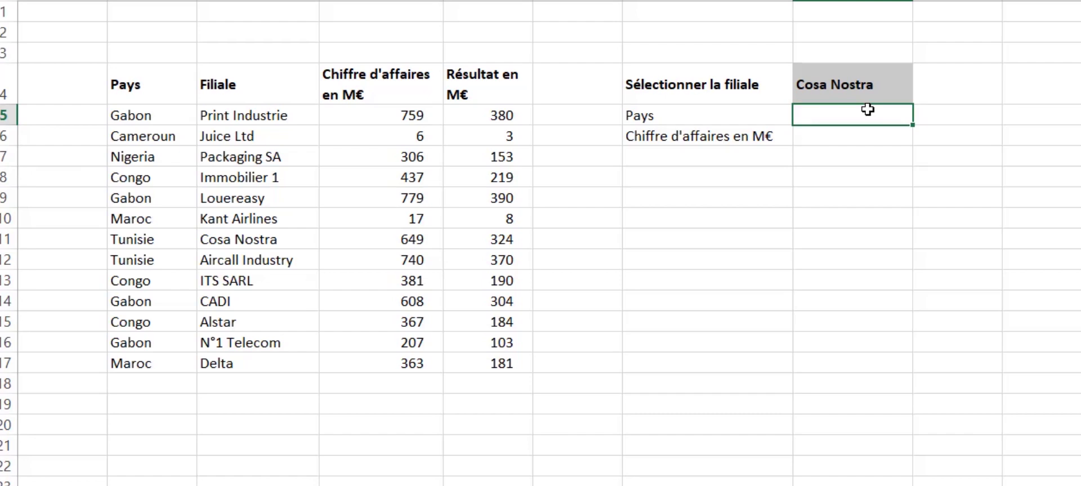
{"action": "type", "text": "=ind"}
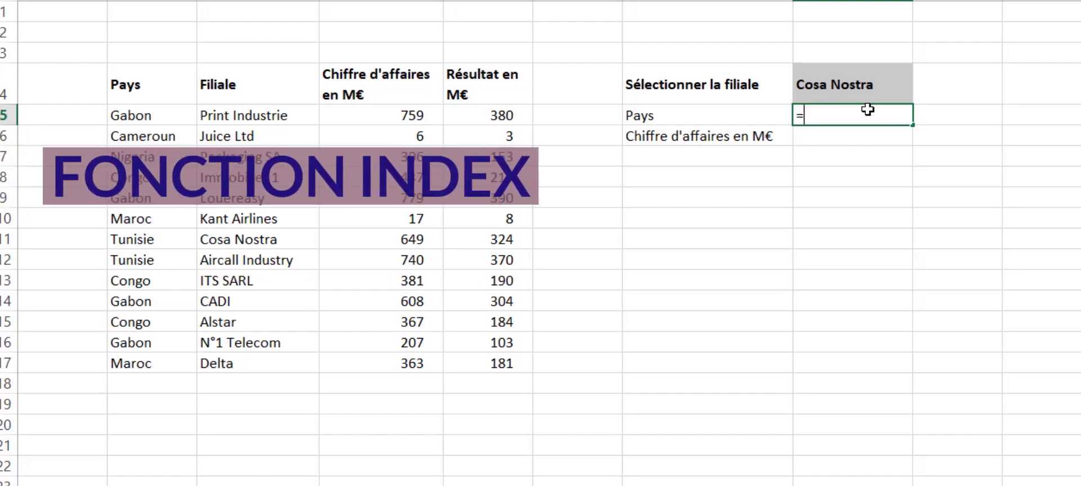
{"action": "type", "text": "ex"}
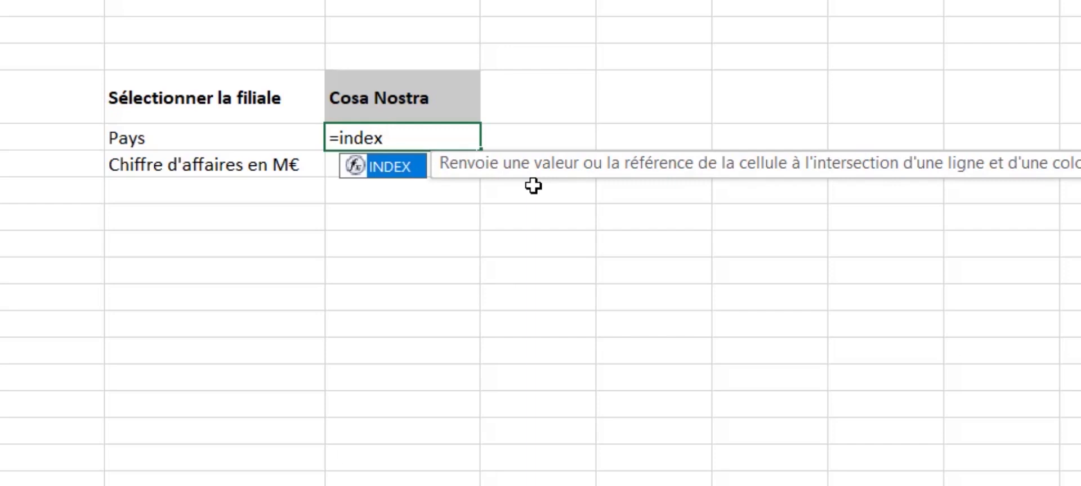
{"action": "type", "text": "("}
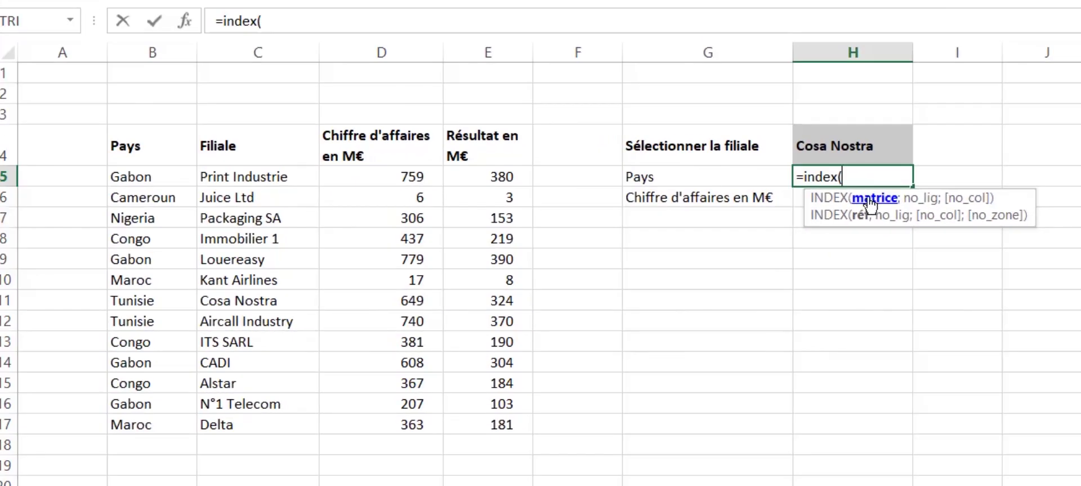
{"action": "left_click_drag", "start_coordinate": [162, 181], "coordinate": [160, 422]}
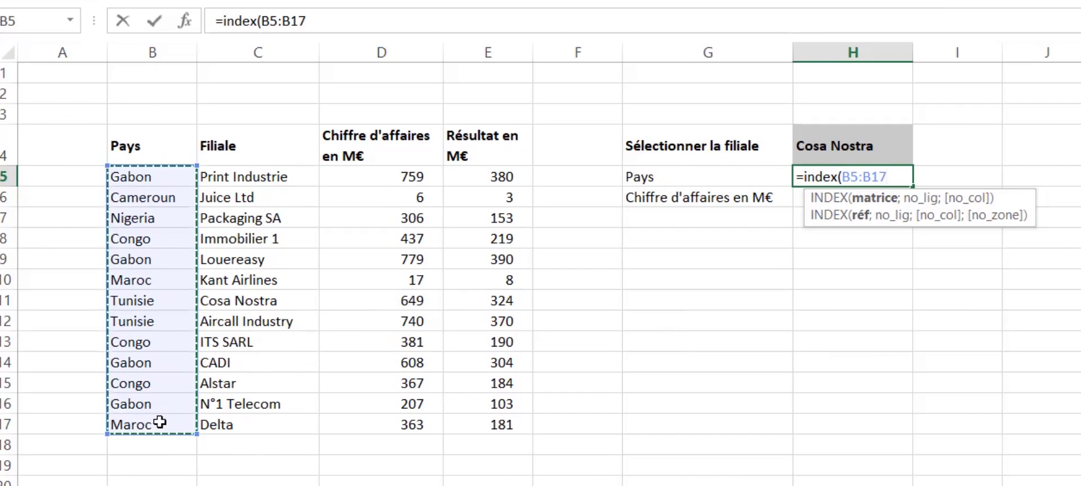
{"action": "type", "text": ";"}
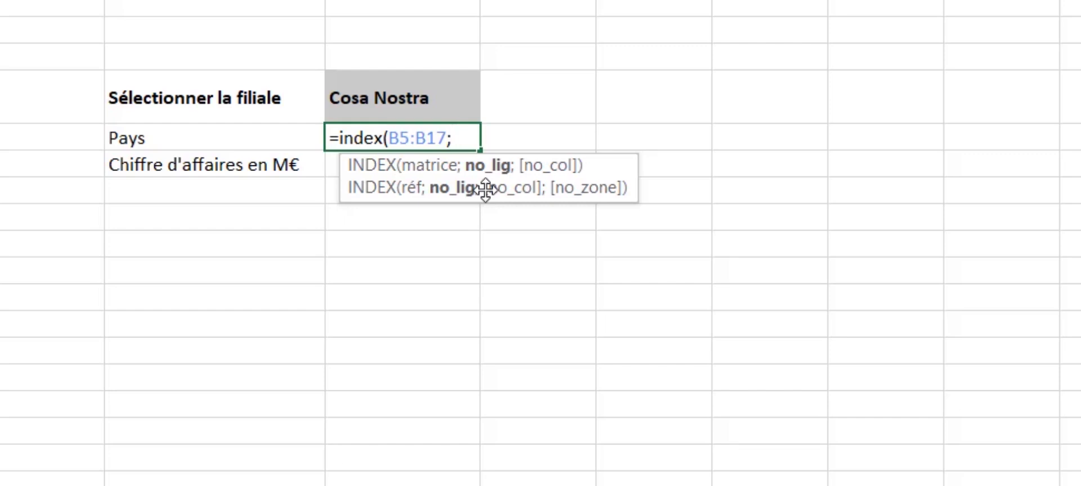
{"action": "type", "text": "2"}
{"action": "type", "text": ")"}
{"action": "key", "text": "Return"}
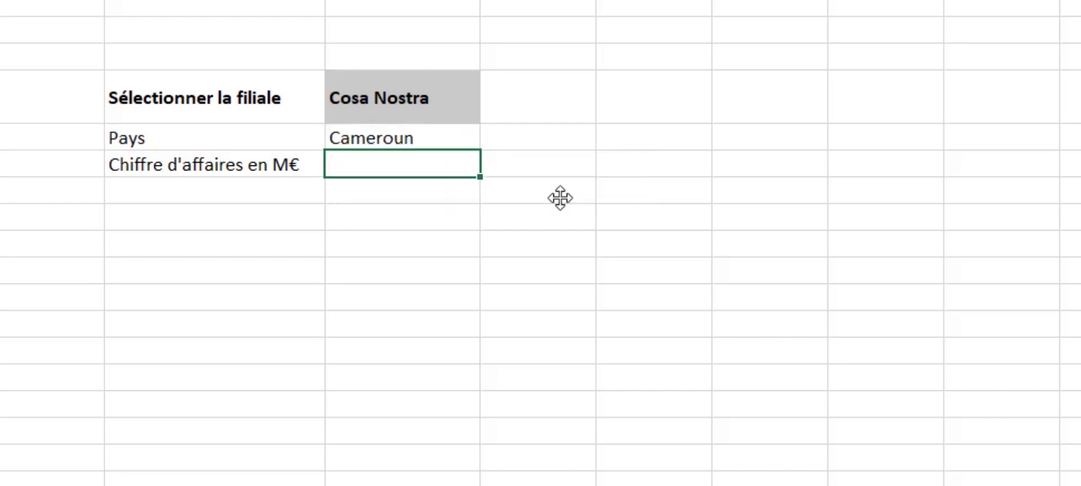
{"action": "left_click", "coordinate": [441, 136]}
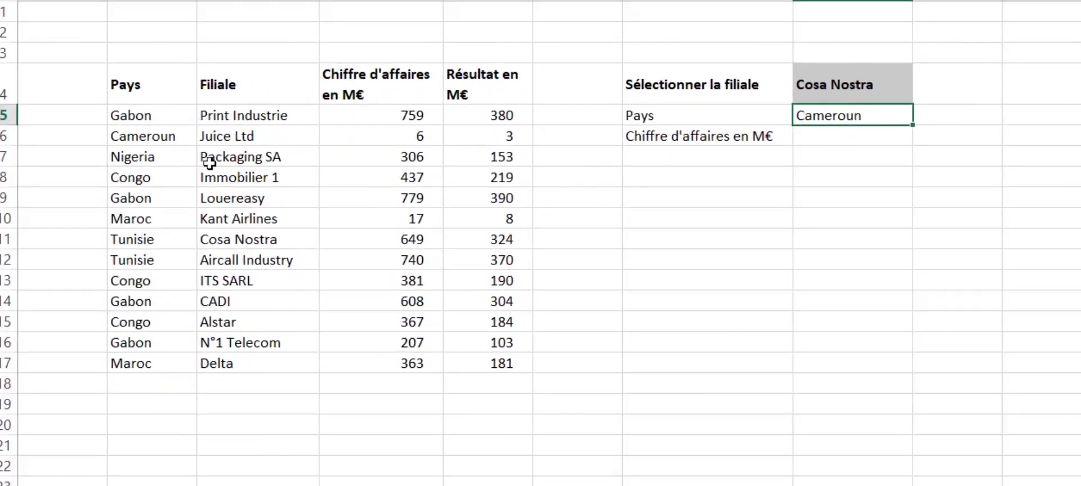
{"action": "left_click", "coordinate": [161, 141]}
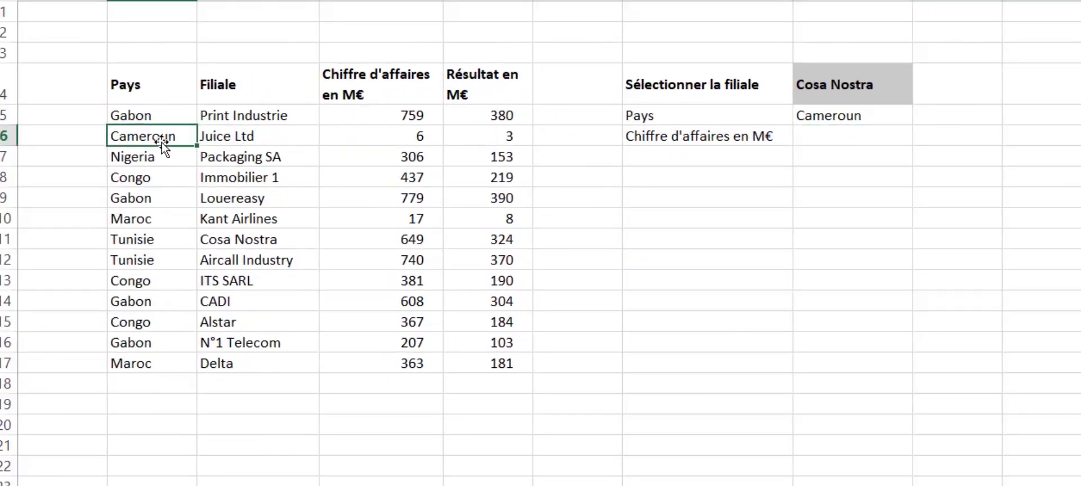
{"action": "left_click_drag", "start_coordinate": [162, 115], "coordinate": [163, 364]}
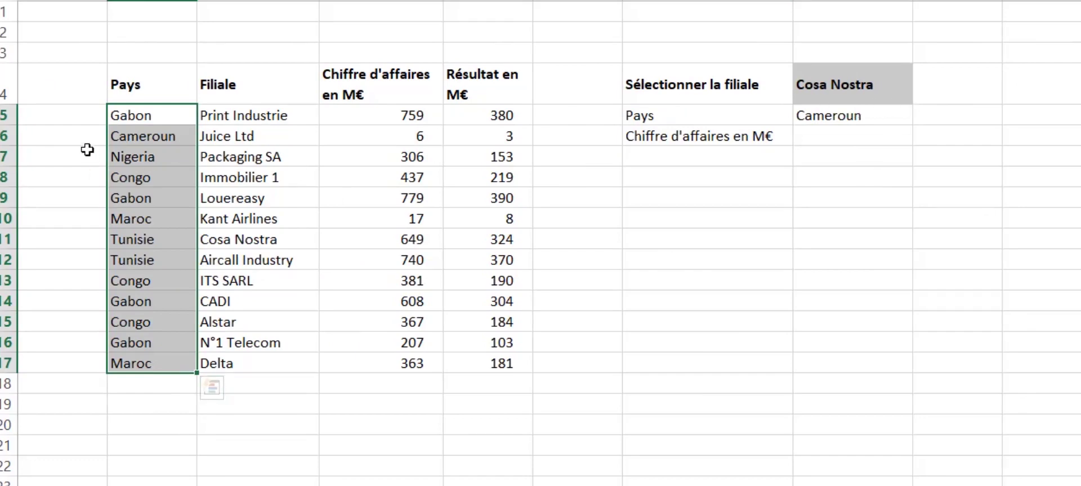
{"action": "left_click", "coordinate": [151, 140]}
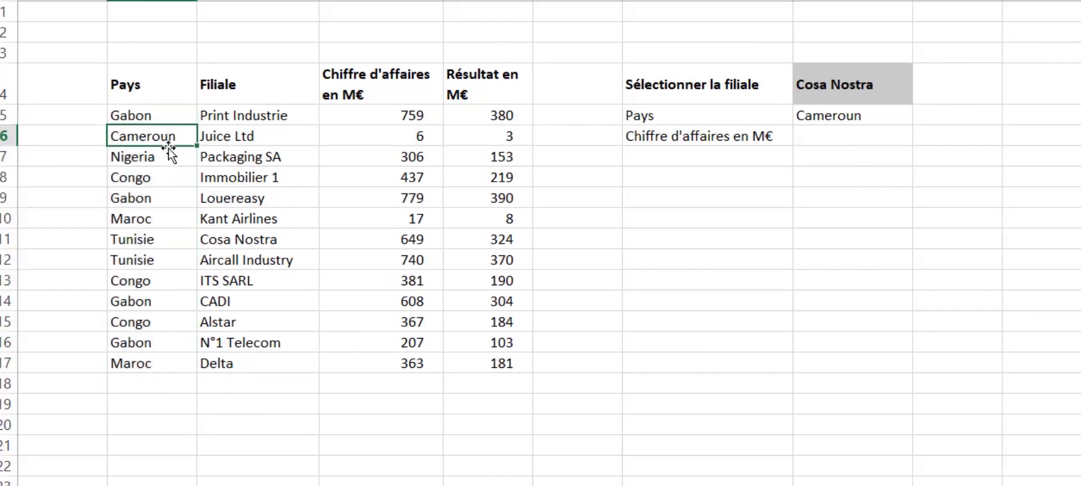
Change the row number in the Pays cell's INDEX formula to 5.
{"action": "double_click", "coordinate": [891, 117]}
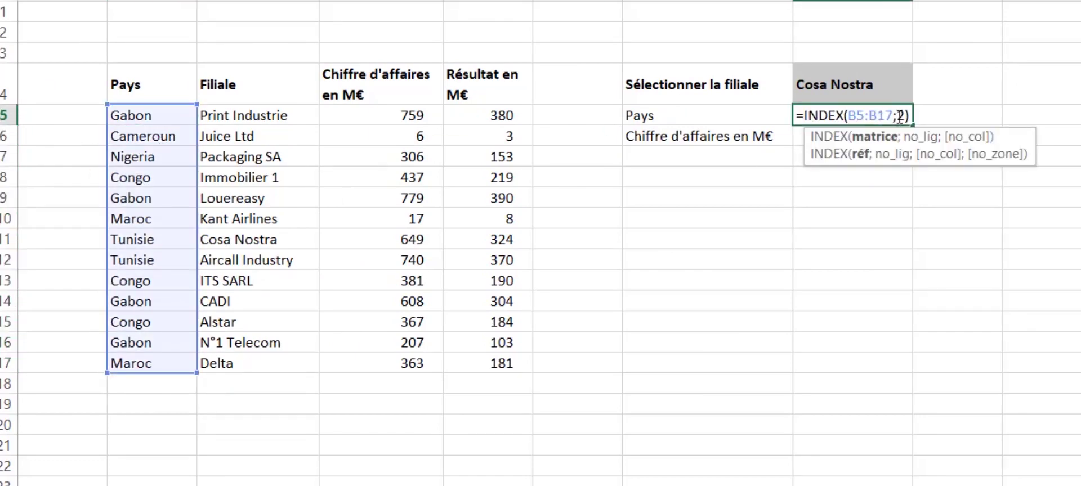
{"action": "left_click", "coordinate": [896, 116]}
{"action": "key", "text": "Delete"}
{"action": "key", "text": "Delete"}
{"action": "type", "text": "5)"}
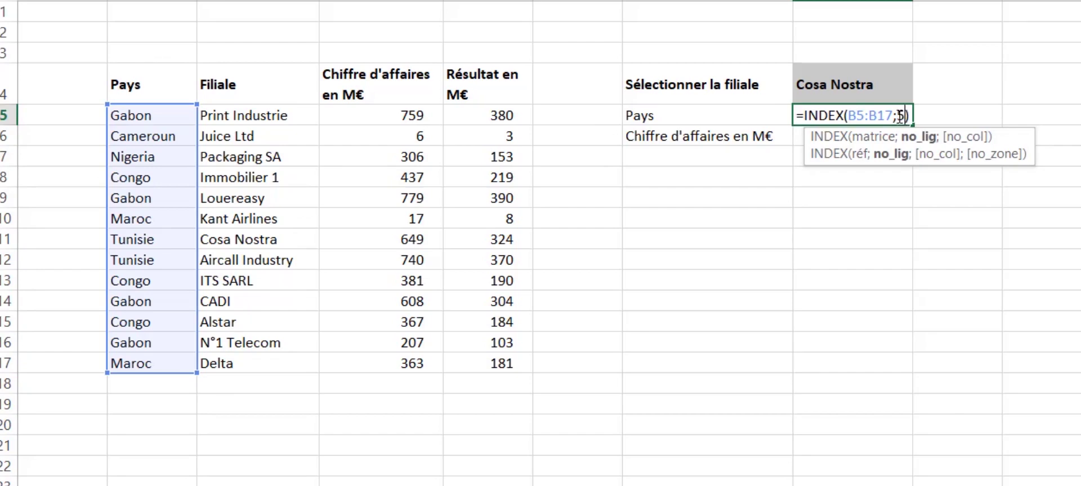
{"action": "key", "text": "Return"}
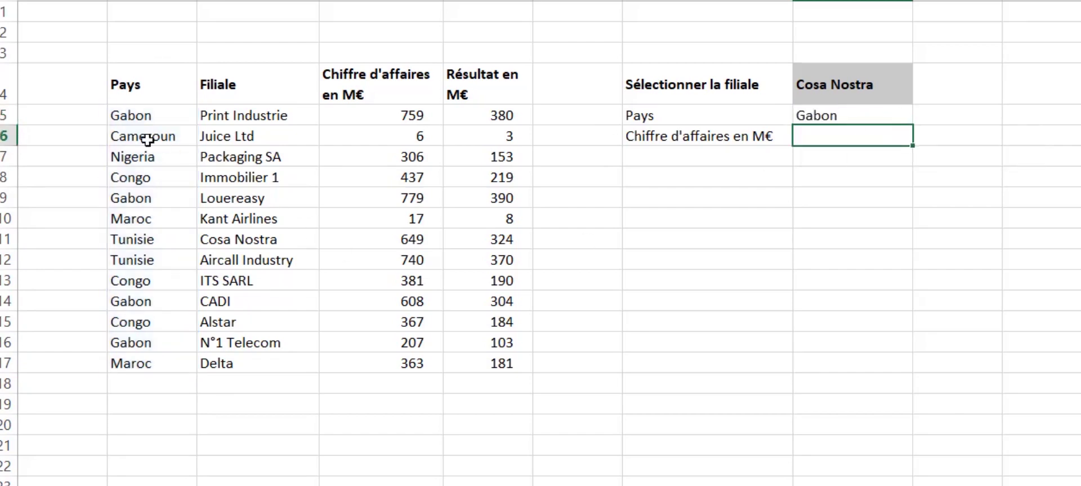
Count down the Pays column from B5 to its fifth entry to check the INDEX result.
{"action": "left_click", "coordinate": [149, 118]}
{"action": "key", "text": "Down"}
{"action": "key", "text": "Down"}
{"action": "key", "text": "Down"}
{"action": "key", "text": "Down"}
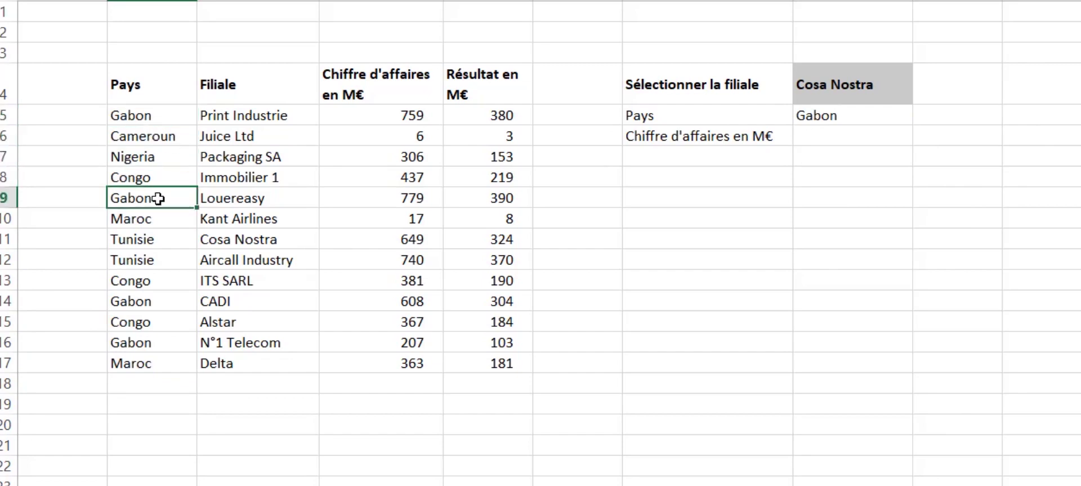
Review the matrice and no_lig arguments of the INDEX formula in H5, leaving the formula as it is.
{"action": "left_click", "coordinate": [852, 116]}
{"action": "double_click", "coordinate": [851, 115]}
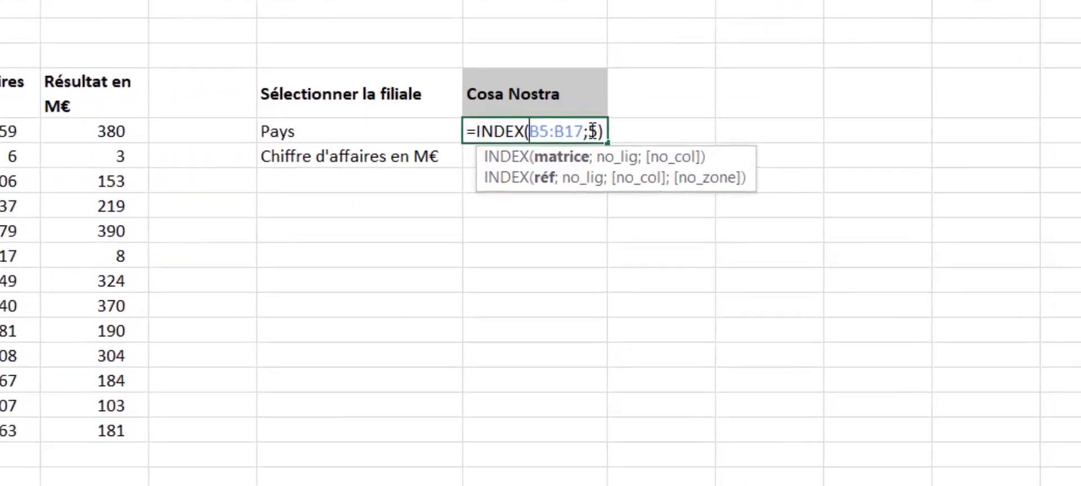
{"action": "key", "text": "Return"}
{"action": "left_click", "coordinate": [899, 115]}
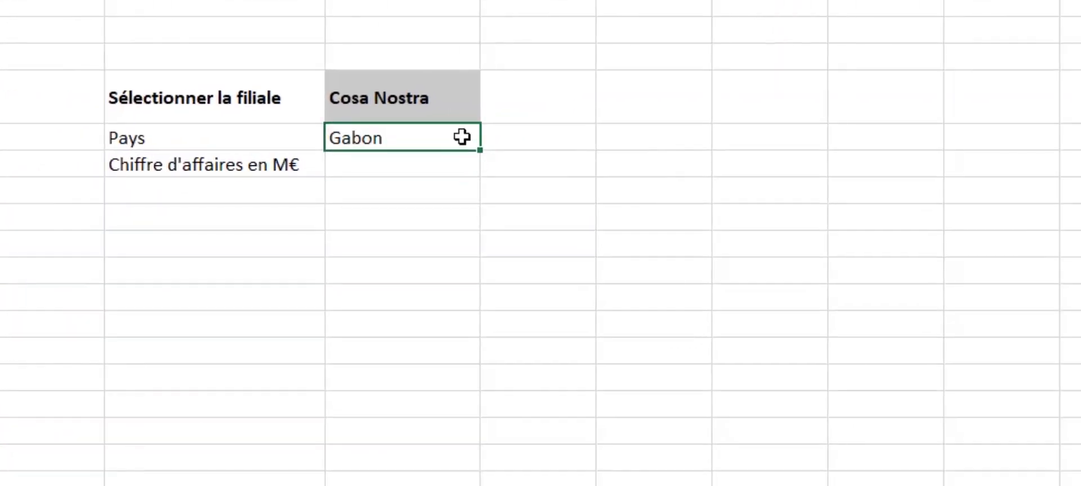
{"action": "double_click", "coordinate": [460, 138]}
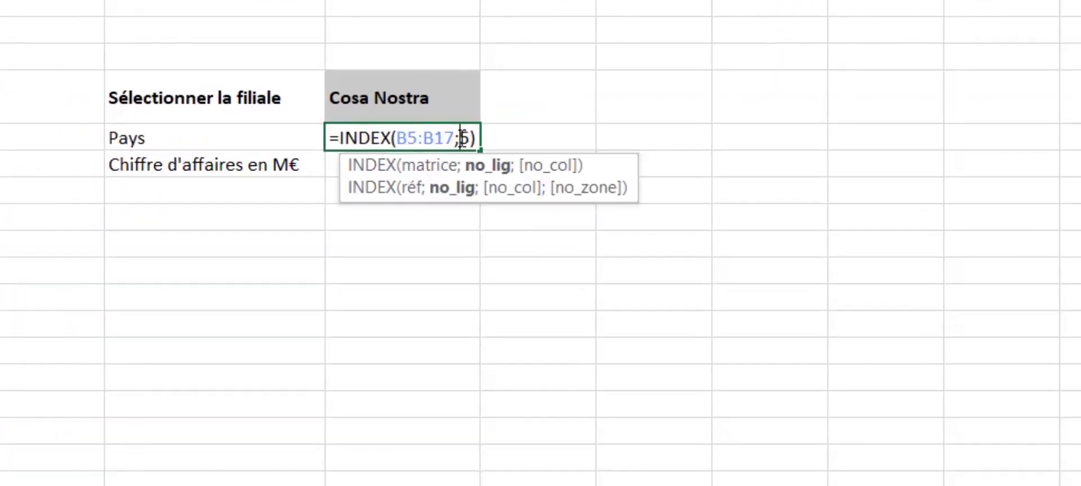
{"action": "left_click", "coordinate": [401, 137]}
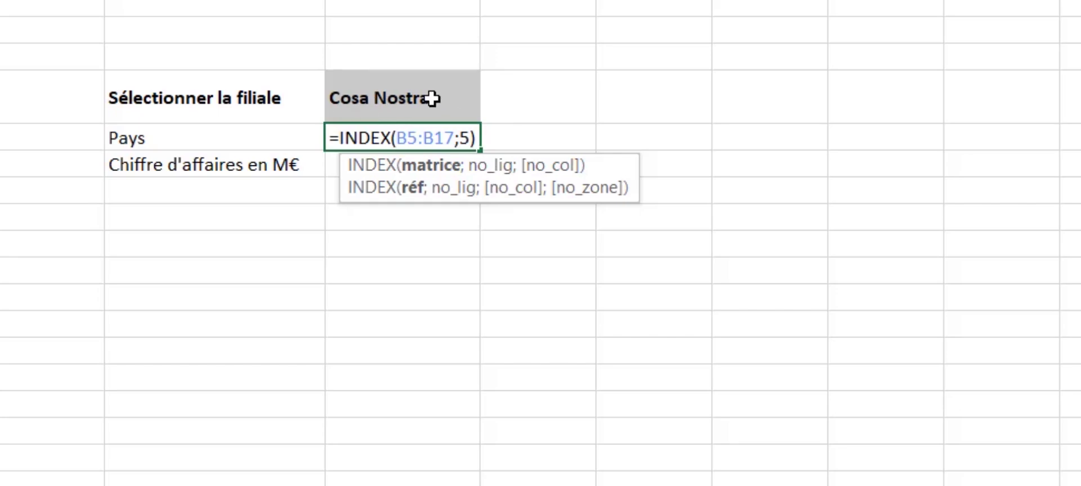
{"action": "key", "text": "Return"}
Replace the content of H5 with the start of an EQUIV formula using H4 as the lookup value.
{"action": "left_click", "coordinate": [429, 139]}
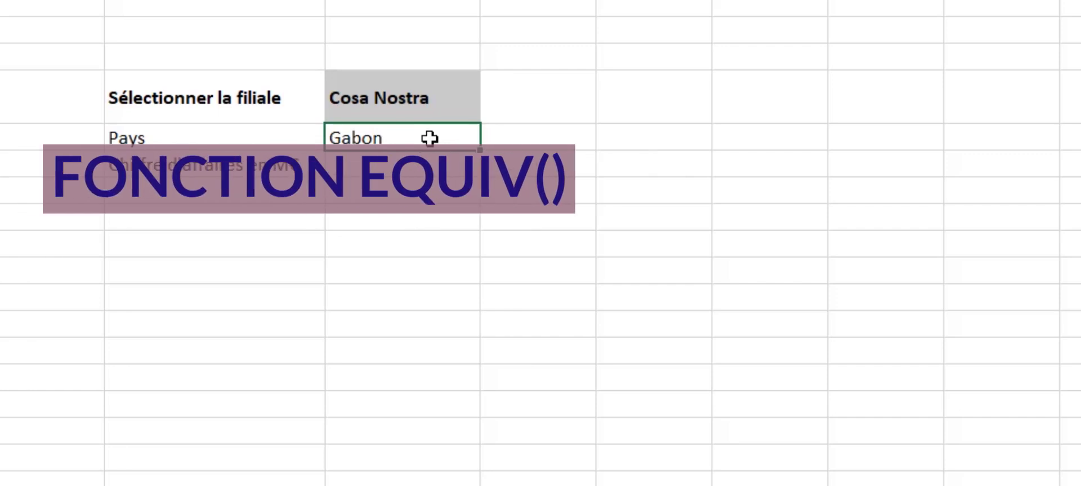
{"action": "type", "text": "="}
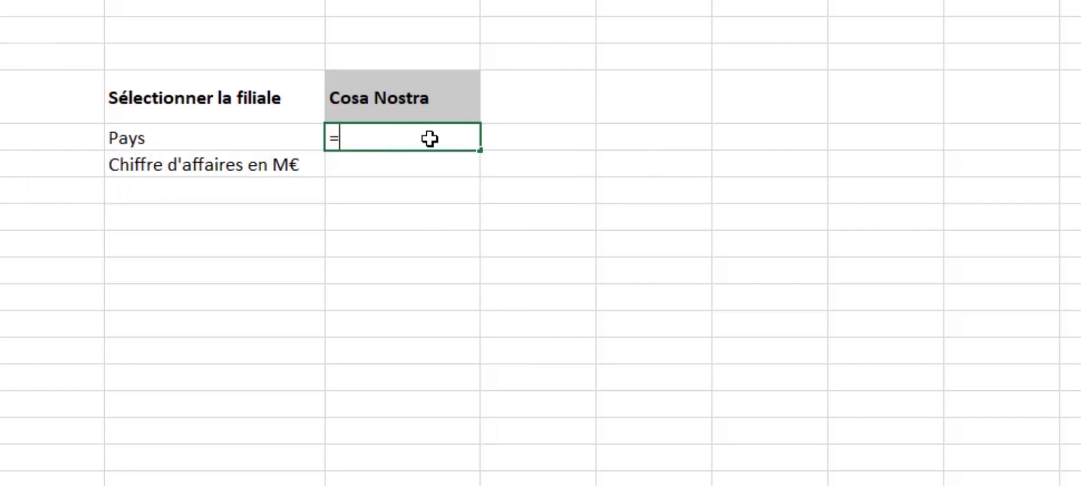
{"action": "type", "text": "eq"}
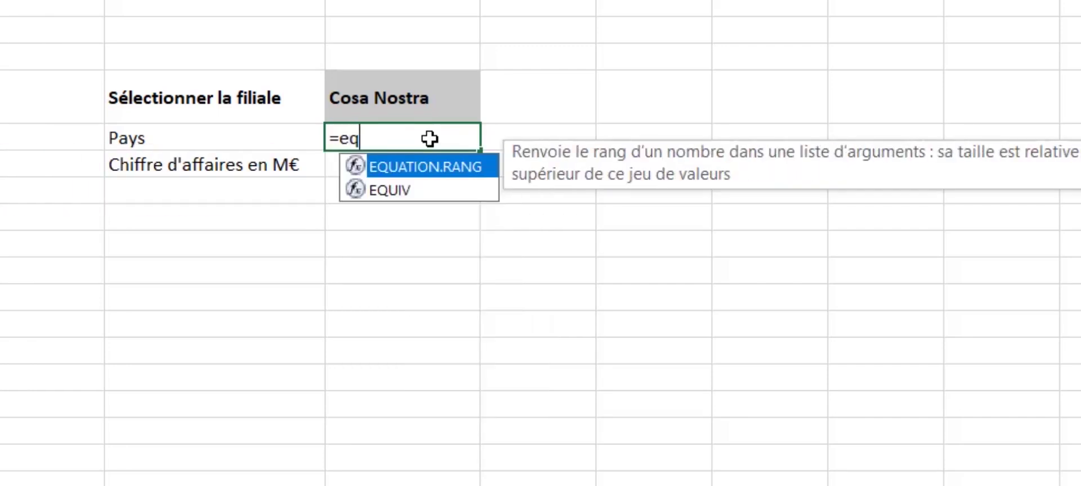
{"action": "type", "text": "uiv"}
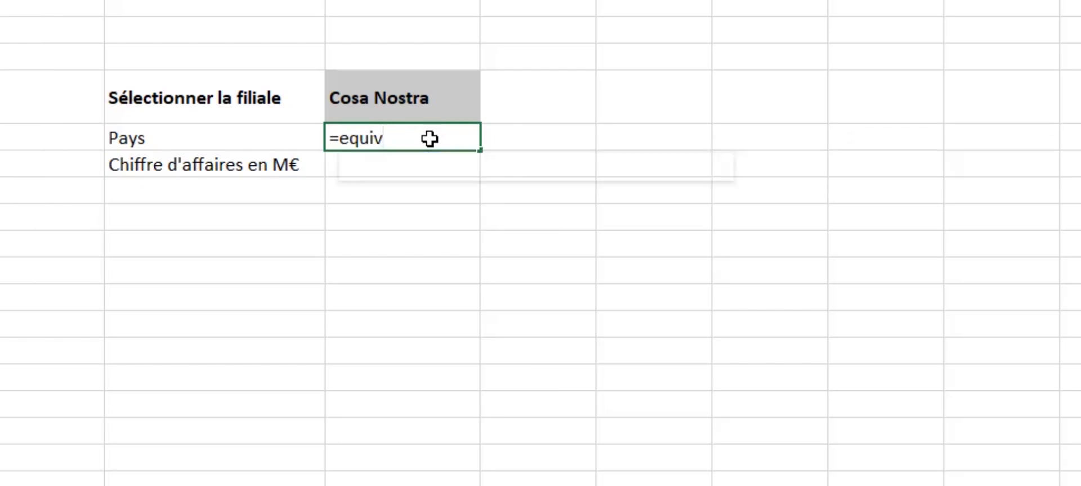
{"action": "type", "text": "("}
{"action": "key", "text": "BackSpace"}
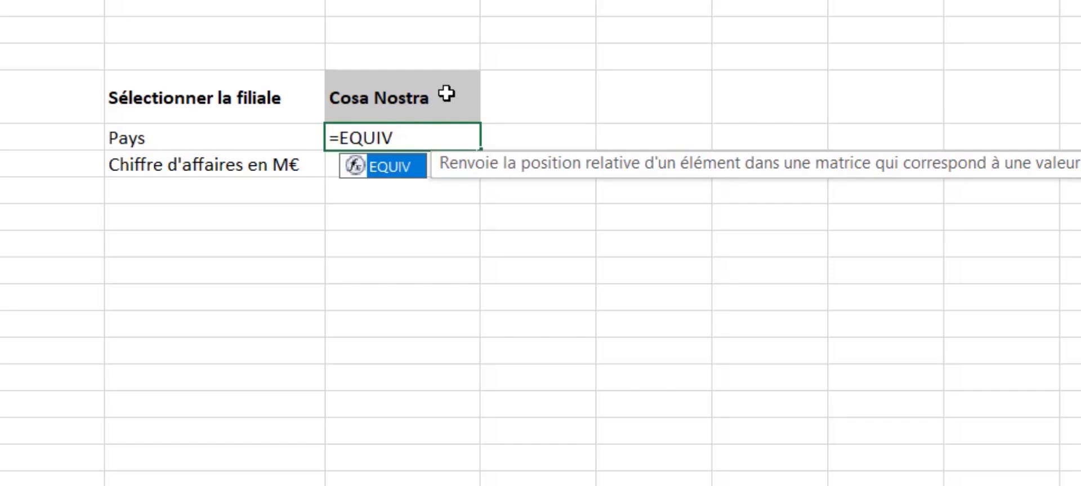
{"action": "type", "text": "("}
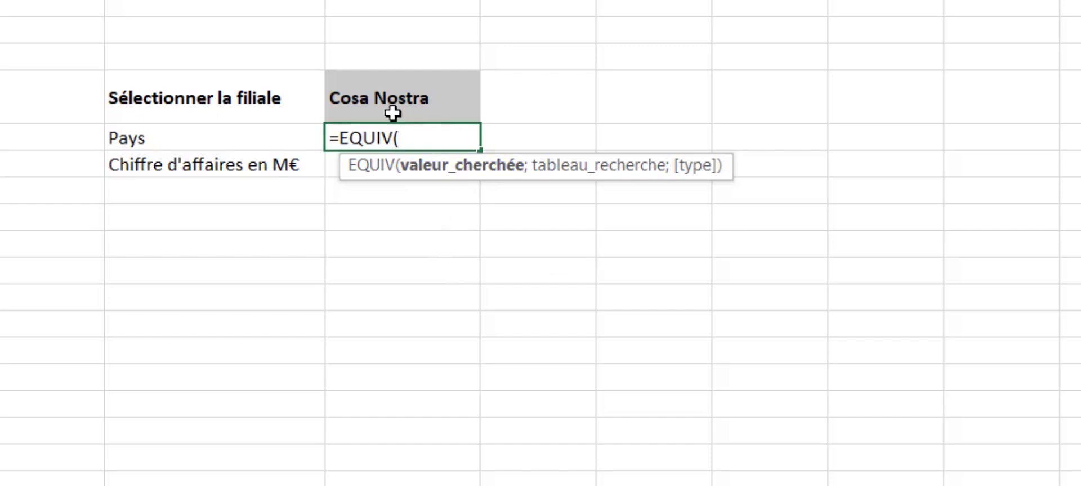
{"action": "left_click", "coordinate": [443, 115]}
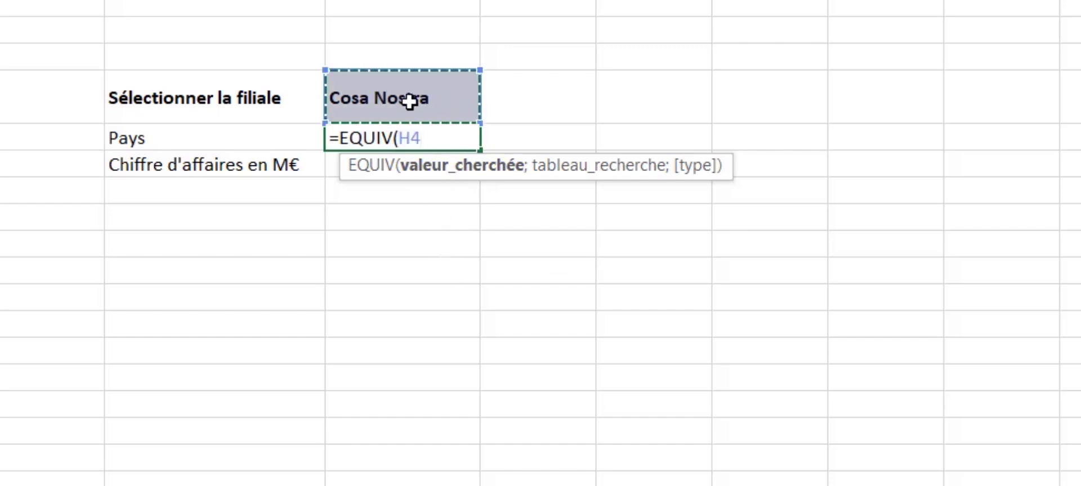
{"action": "type", "text": ";"}
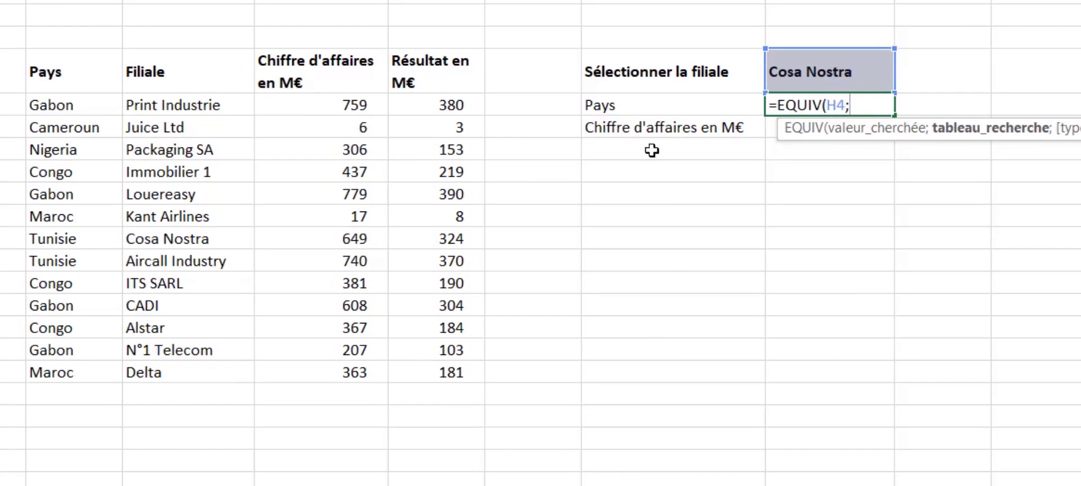
Complete the EQUIV formula with C5:C17 as the search range and 0 (Correspondance exacte) as the match type.
{"action": "left_click_drag", "start_coordinate": [197, 106], "coordinate": [186, 374]}
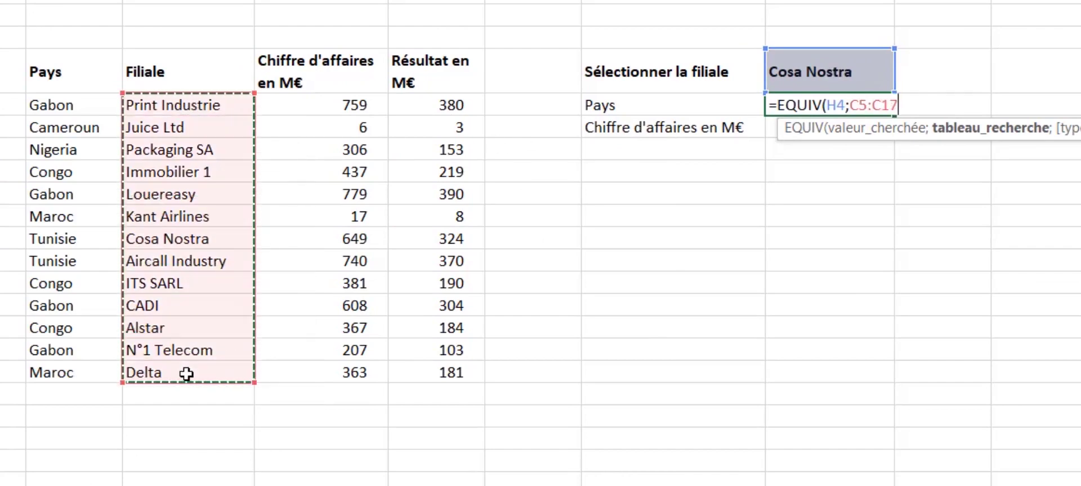
{"action": "type", "text": ";"}
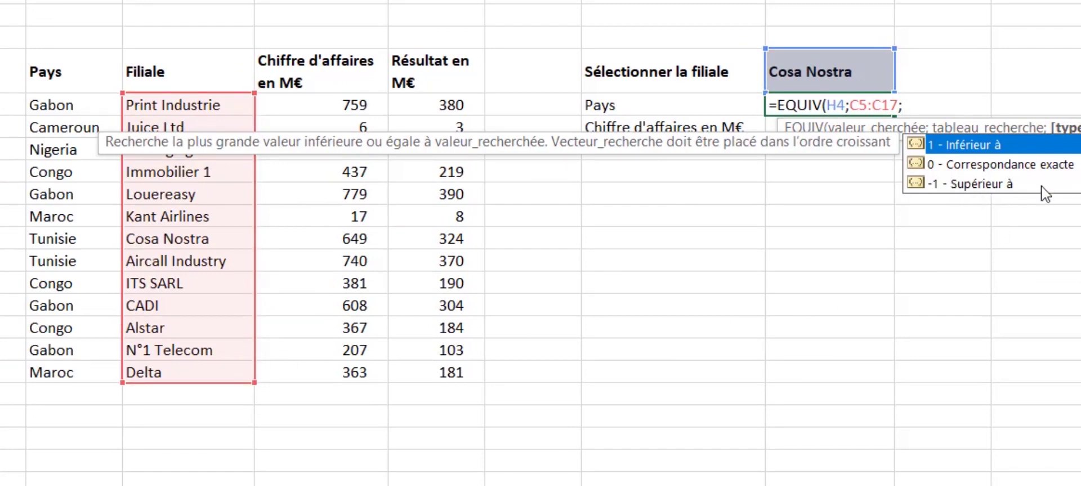
{"action": "double_click", "coordinate": [998, 166]}
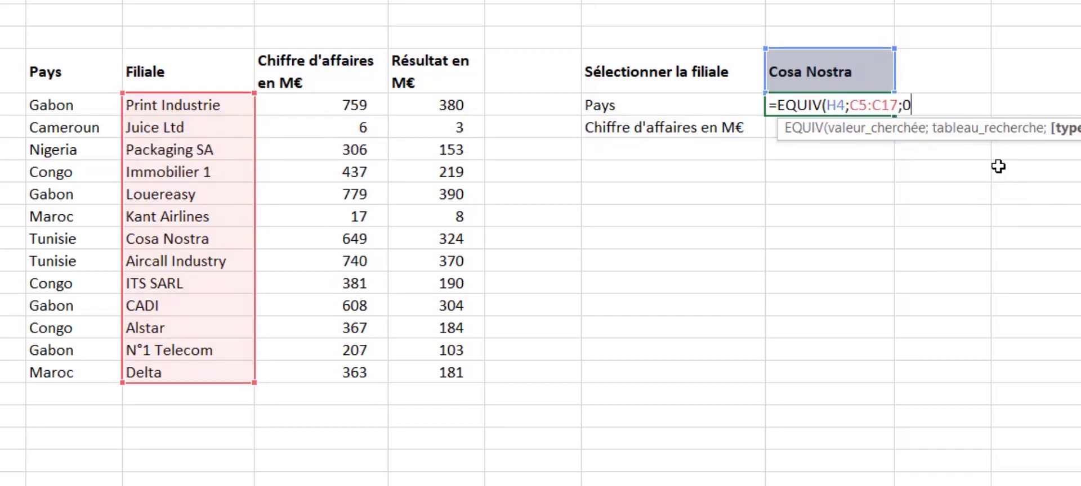
{"action": "type", "text": ")"}
{"action": "key", "text": "Return"}
{"action": "left_click", "coordinate": [858, 103]}
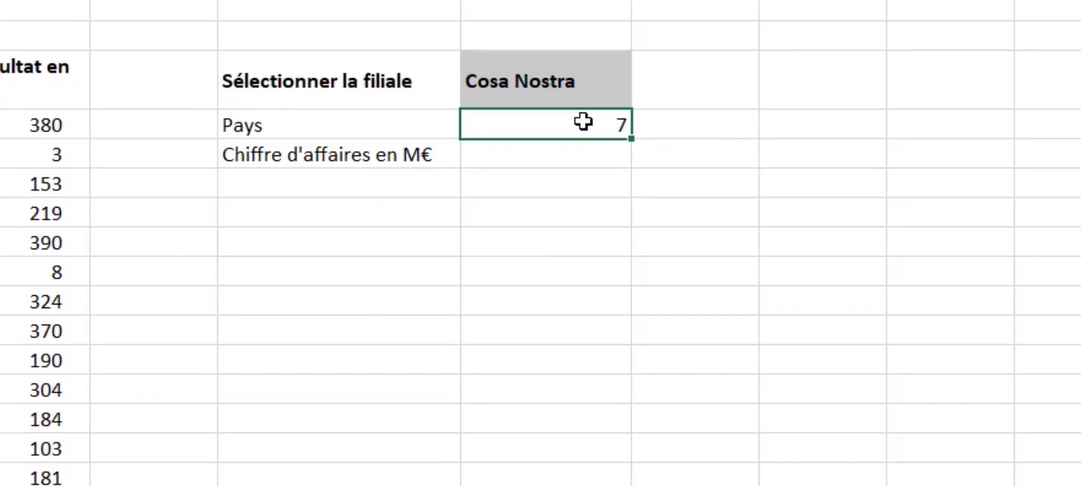
Count down the Filiale column from C5 to Cosa Nostra to check the position returned by EQUIV.
{"action": "left_click", "coordinate": [590, 90]}
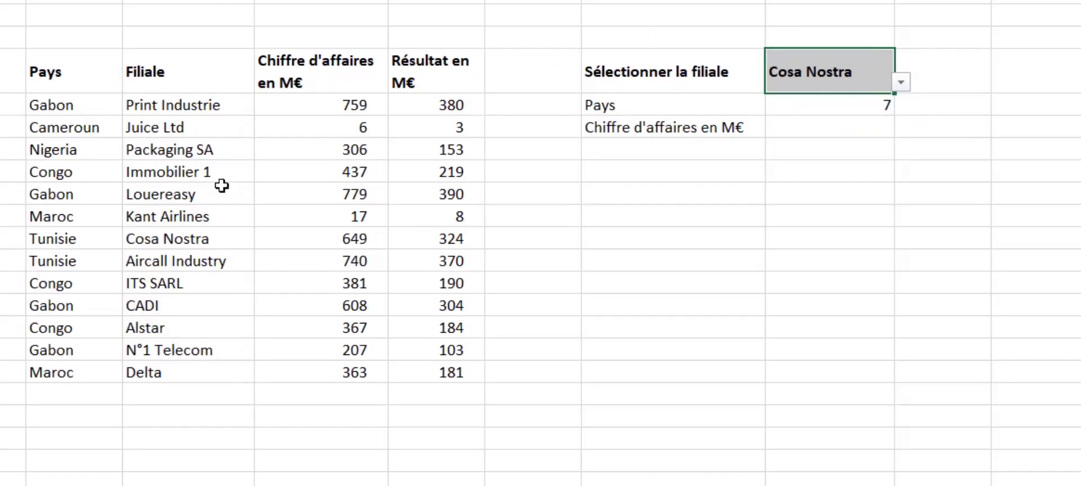
{"action": "left_click", "coordinate": [207, 107]}
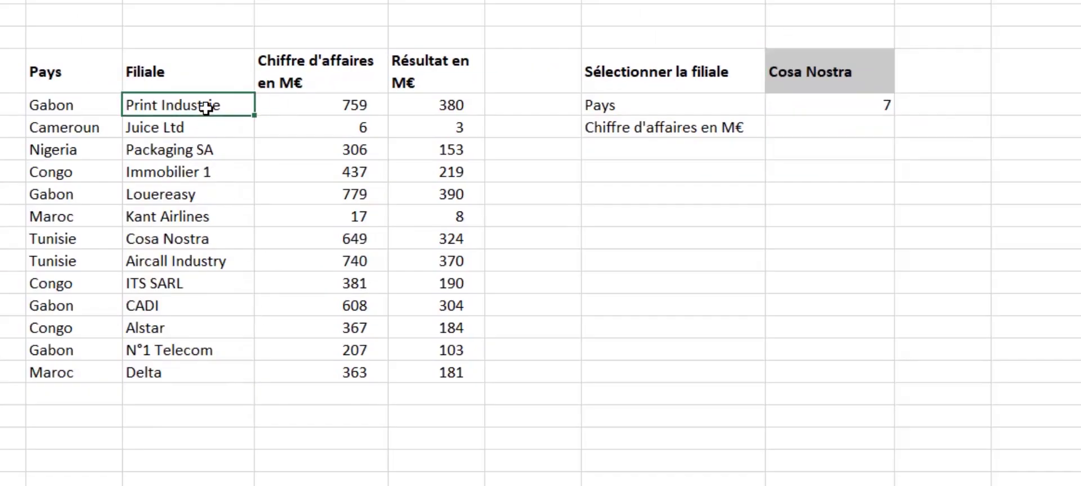
{"action": "key", "text": "Down"}
{"action": "key", "text": "Down"}
{"action": "key", "text": "Down"}
{"action": "key", "text": "Down"}
{"action": "key", "text": "Down"}
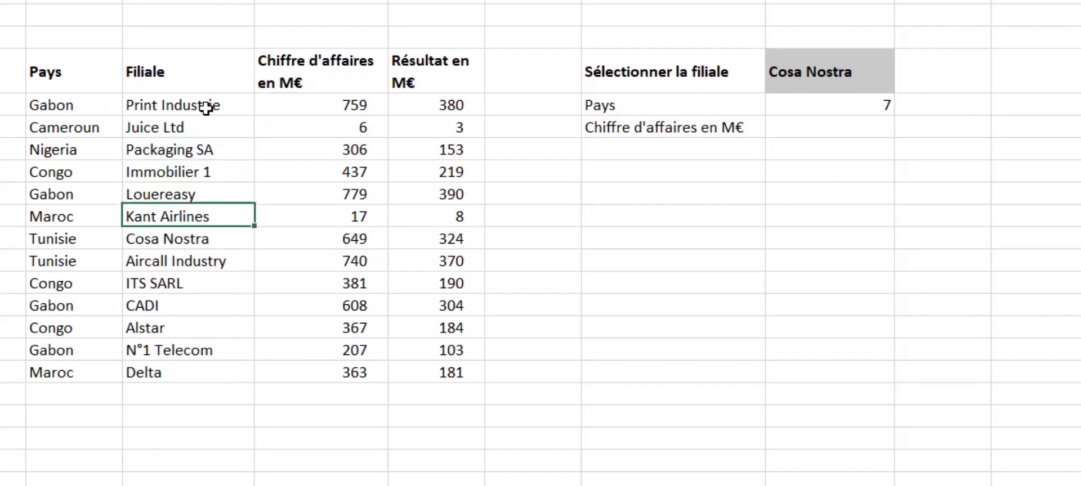
{"action": "key", "text": "Down"}
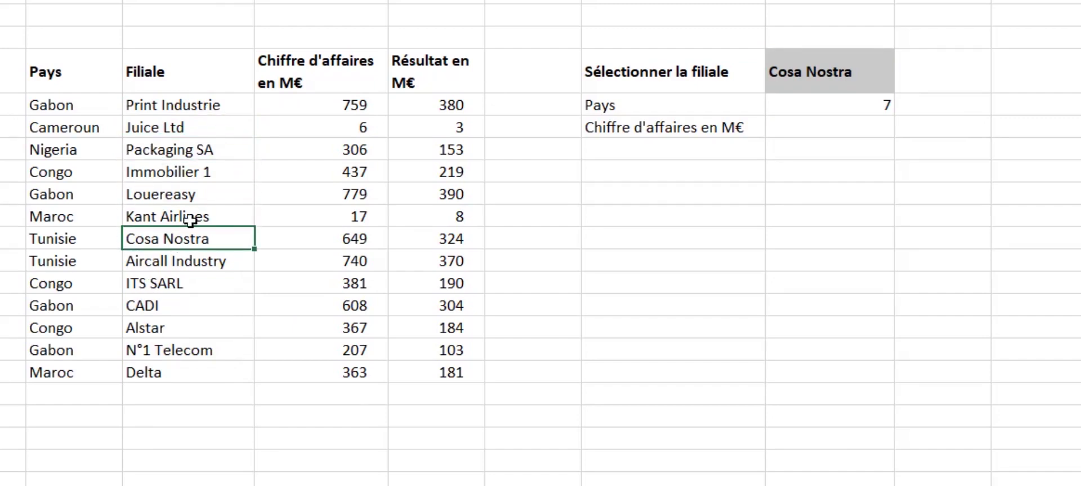
Clear the EQUIV formula from H5 and start an INDEX formula on the country range B5:B17.
{"action": "left_click", "coordinate": [849, 109]}
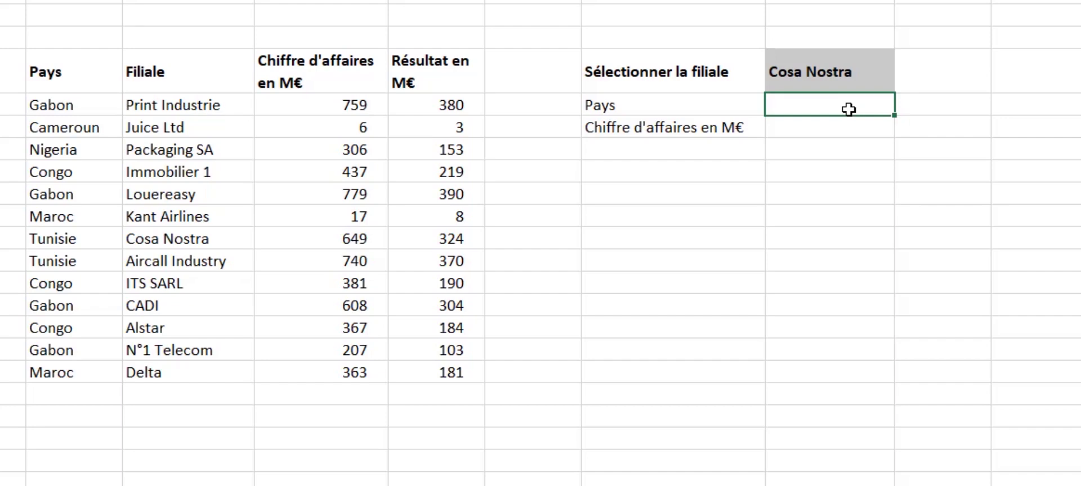
{"action": "type", "text": "="}
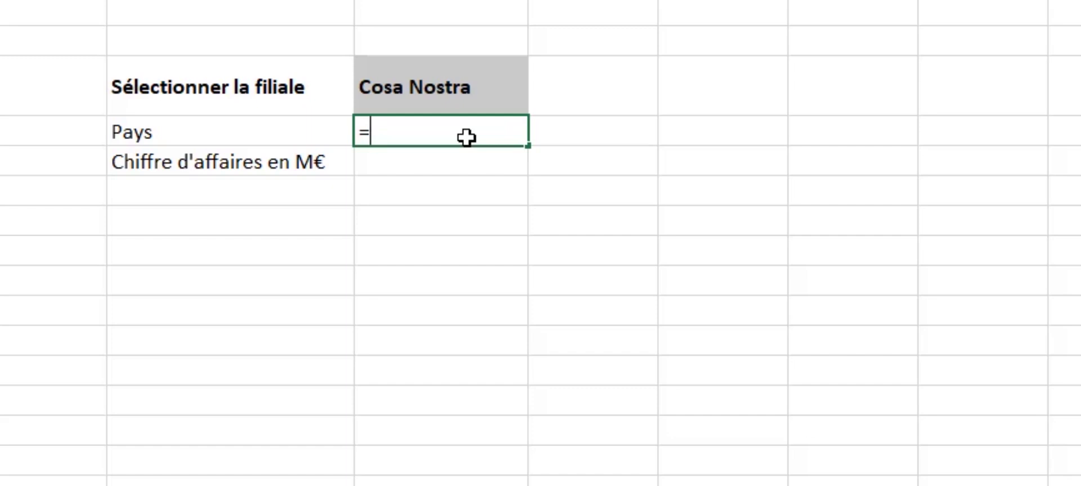
{"action": "type", "text": "index"}
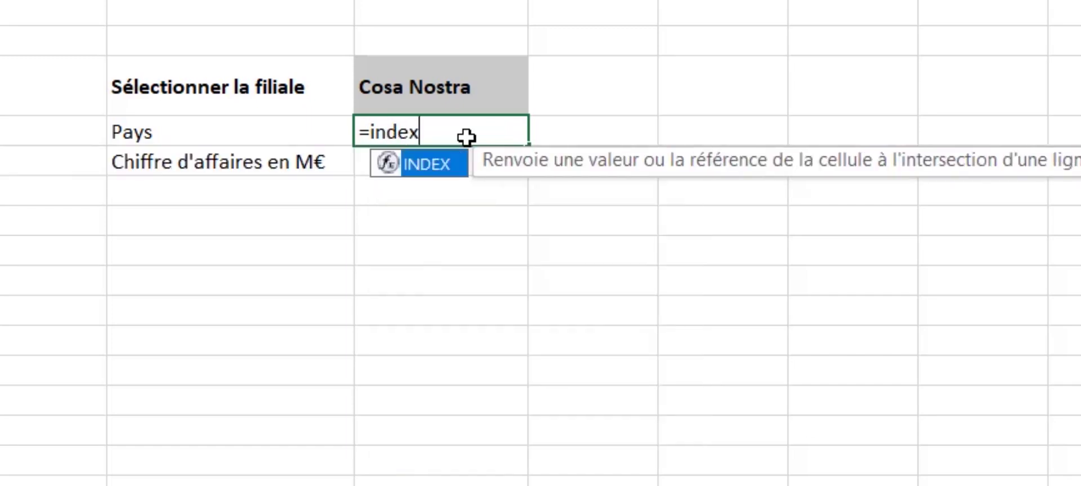
{"action": "type", "text": "("}
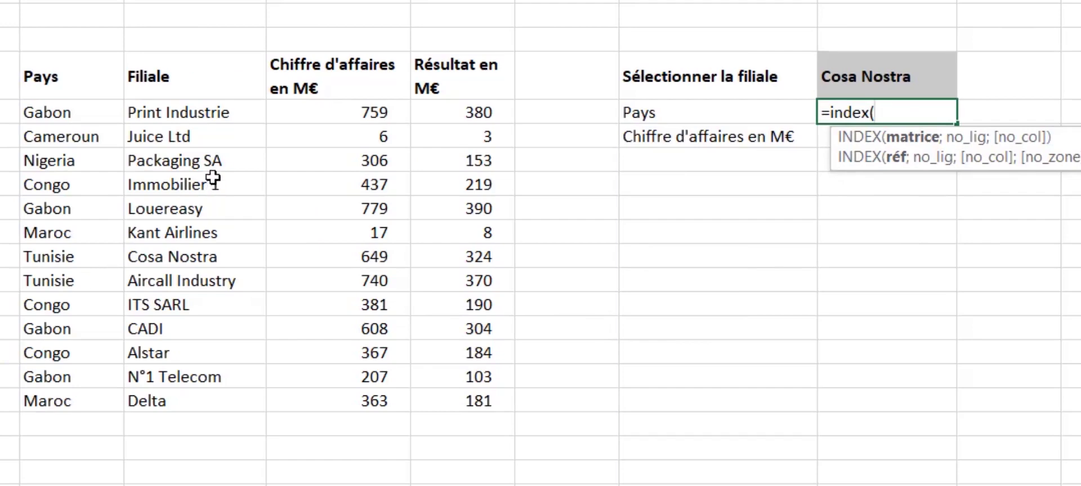
{"action": "left_click_drag", "start_coordinate": [77, 110], "coordinate": [56, 398]}
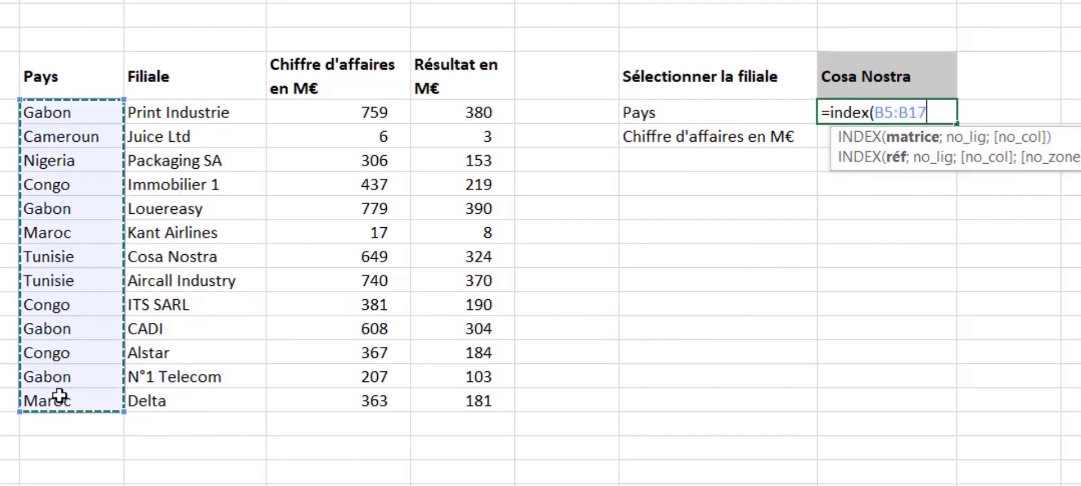
{"action": "type", "text": ";"}
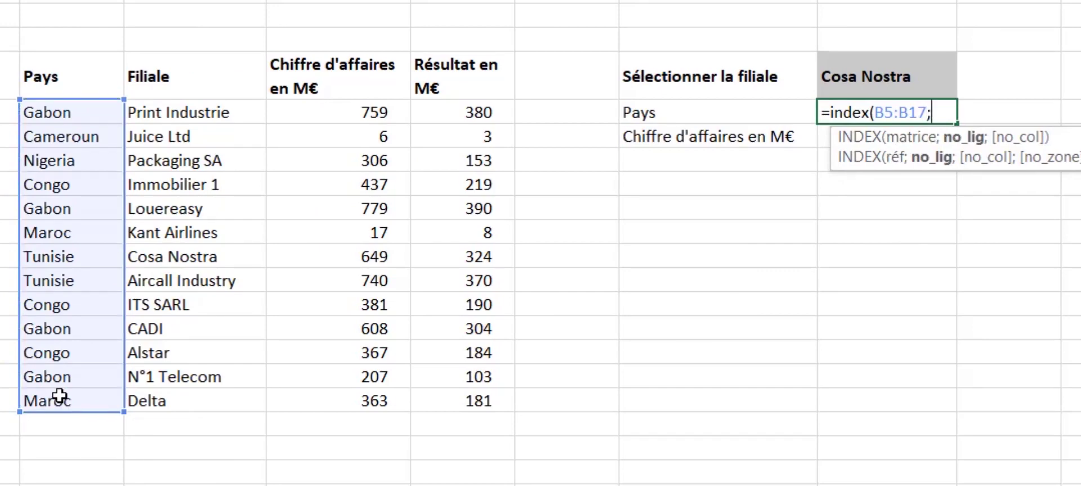
Nest EQUIV as the row argument of the INDEX formula in H5, with H4 as lookup value and C5:C17 as search range.
{"action": "type", "text": "equiv"}
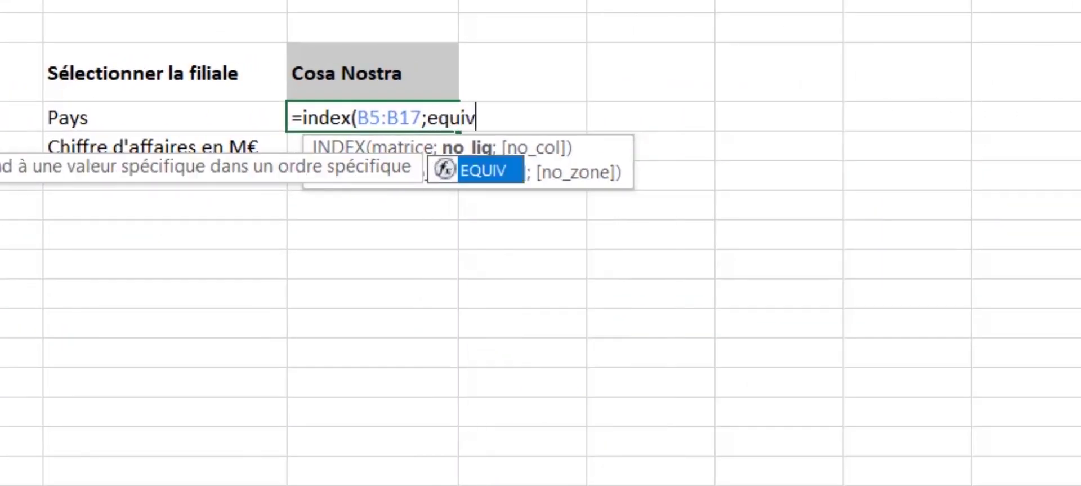
{"action": "key", "text": "Tab"}
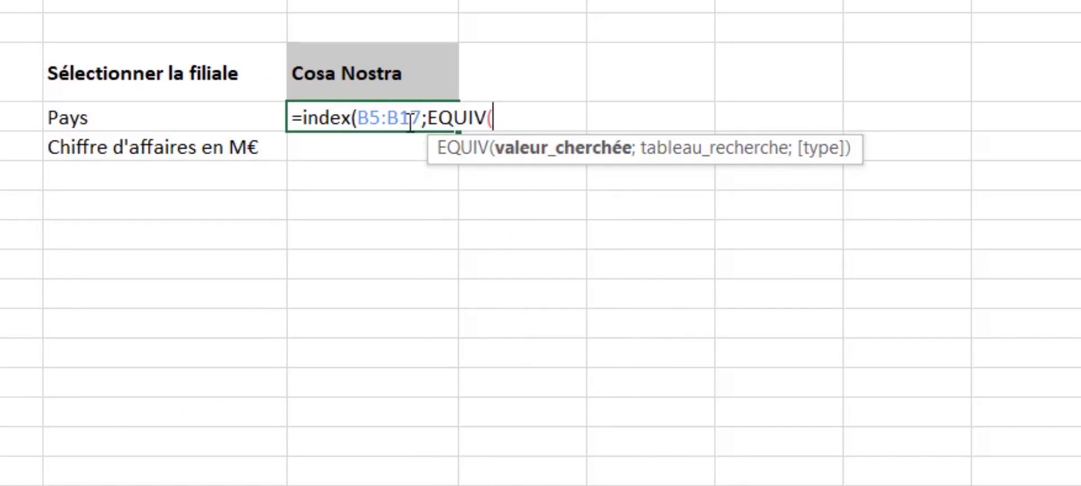
{"action": "left_click", "coordinate": [387, 64]}
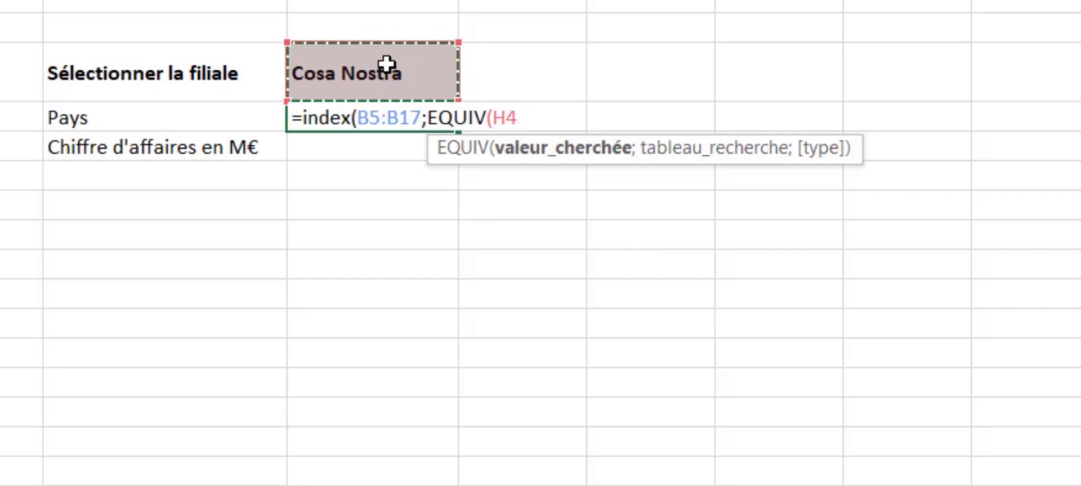
{"action": "type", "text": ";"}
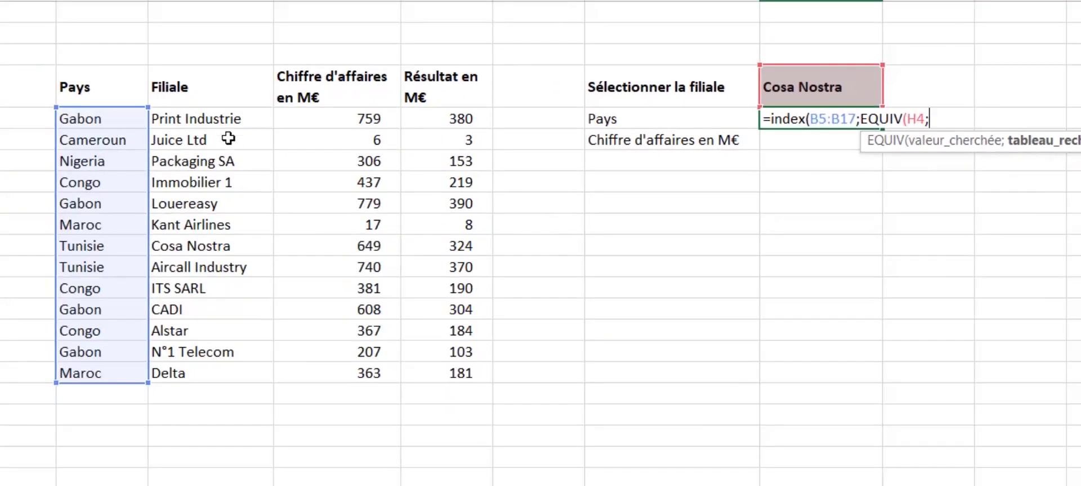
{"action": "left_click_drag", "start_coordinate": [232, 119], "coordinate": [223, 372]}
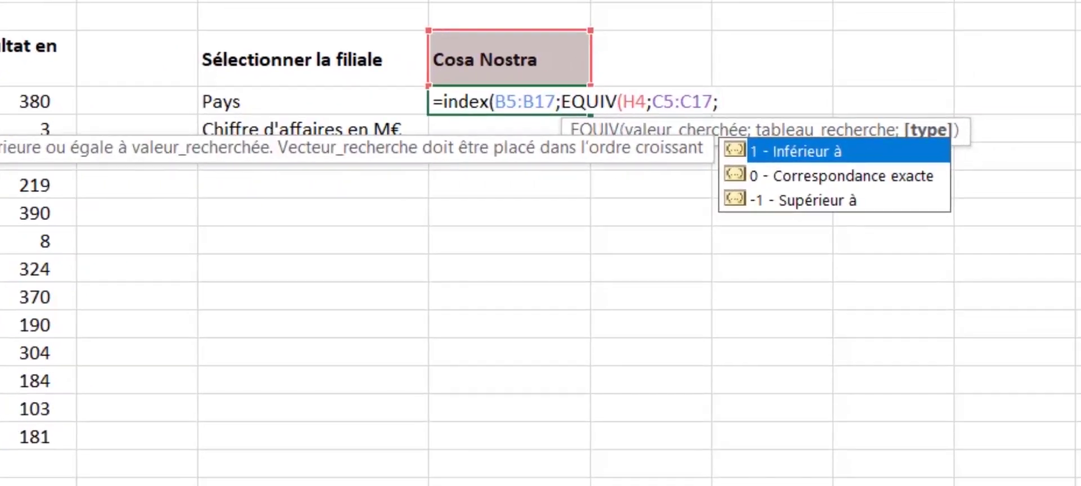
Set the EQUIV match type to 0 (Correspondance exacte) and complete the H5 formula without a column argument.
{"action": "double_click", "coordinate": [833, 175]}
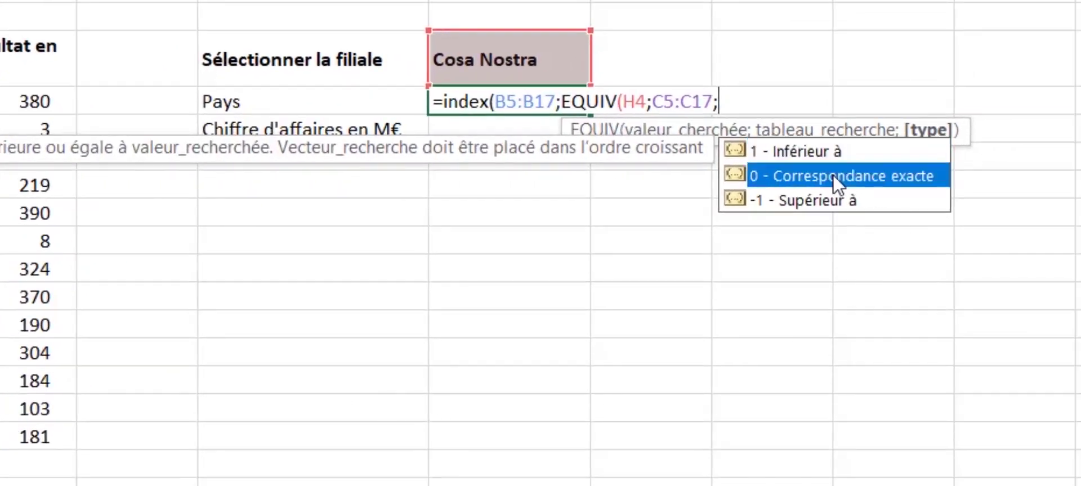
{"action": "type", "text": ")"}
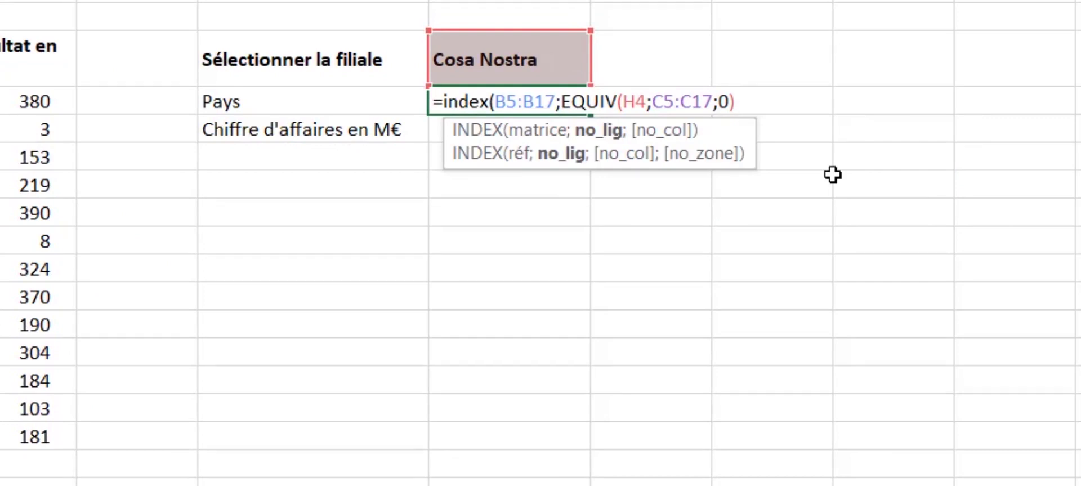
{"action": "type", "text": ";"}
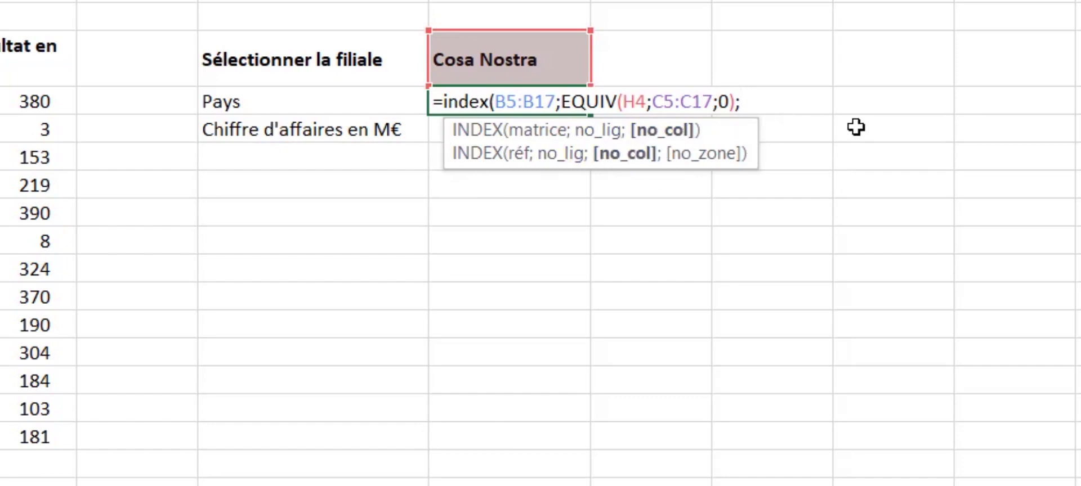
{"action": "key", "text": "BackSpace"}
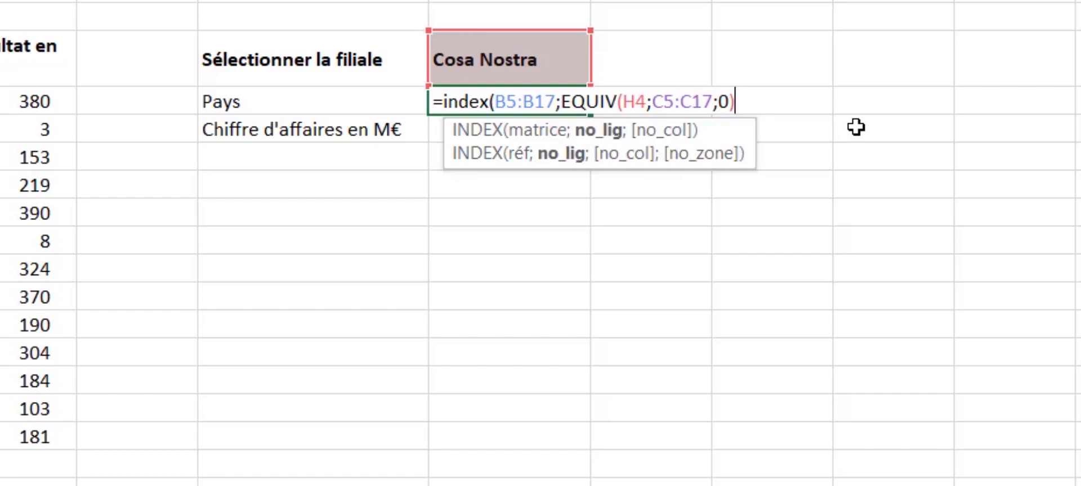
{"action": "type", "text": ")"}
{"action": "key", "text": "Return"}
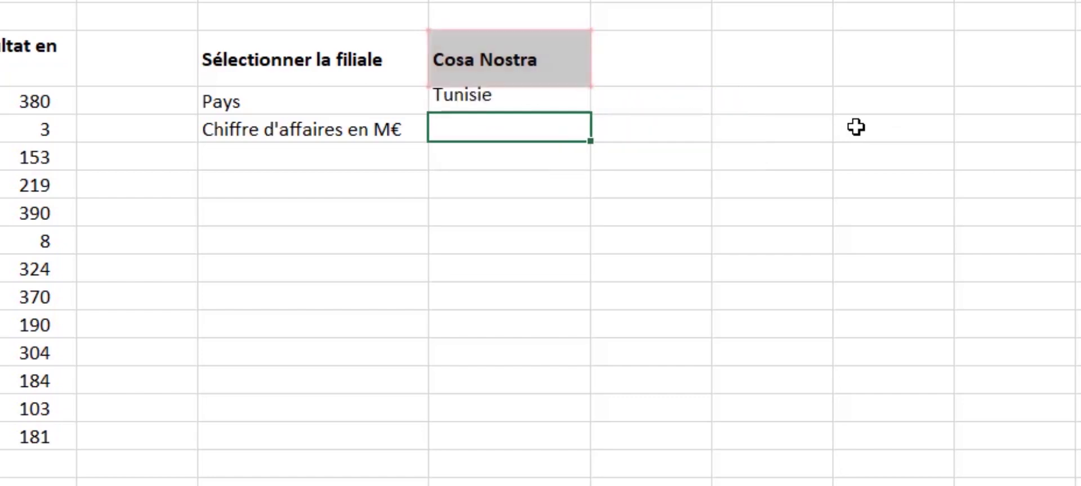
Compare the country returned in H5 with the Cosa Nostra row of the table.
{"action": "left_click", "coordinate": [523, 101]}
{"action": "left_click", "coordinate": [537, 60]}
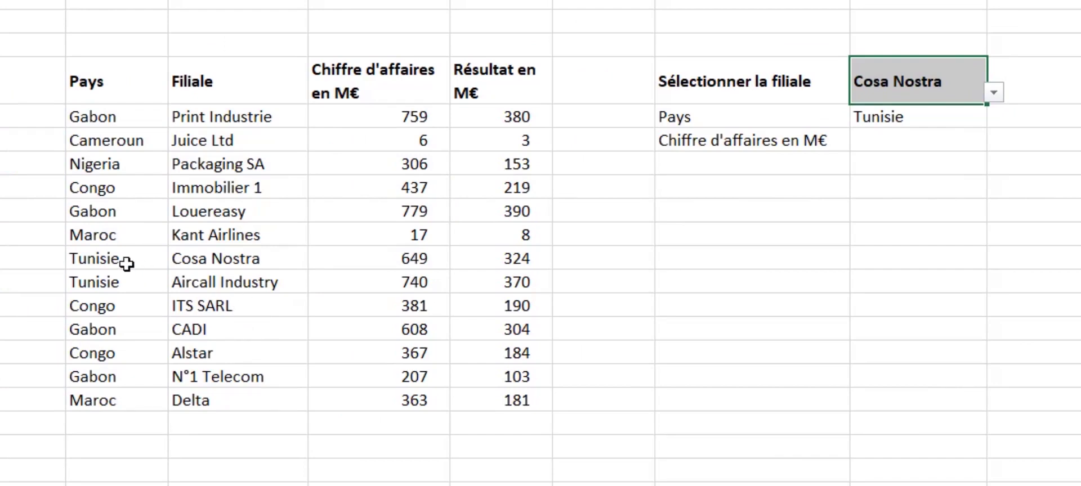
{"action": "left_click_drag", "start_coordinate": [127, 263], "coordinate": [186, 260]}
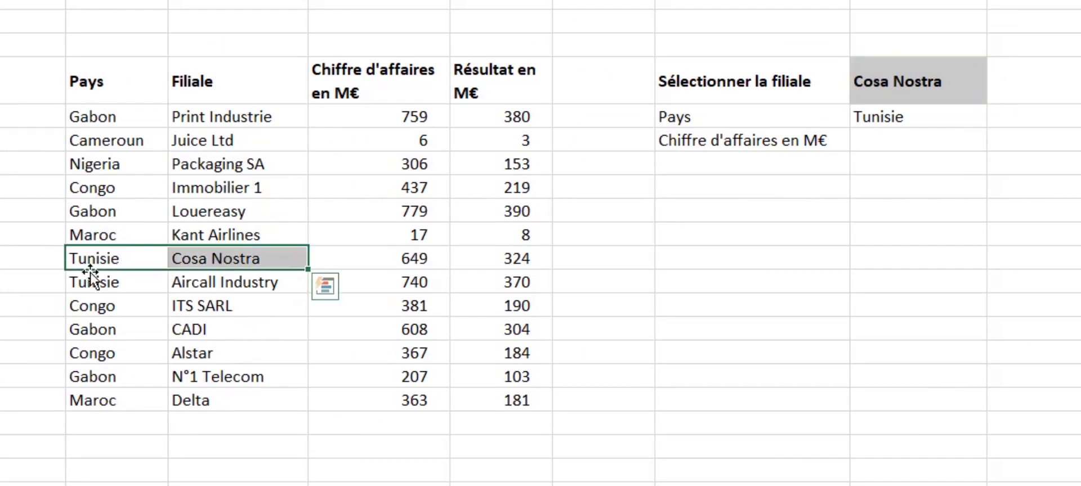
{"action": "left_click", "coordinate": [919, 116]}
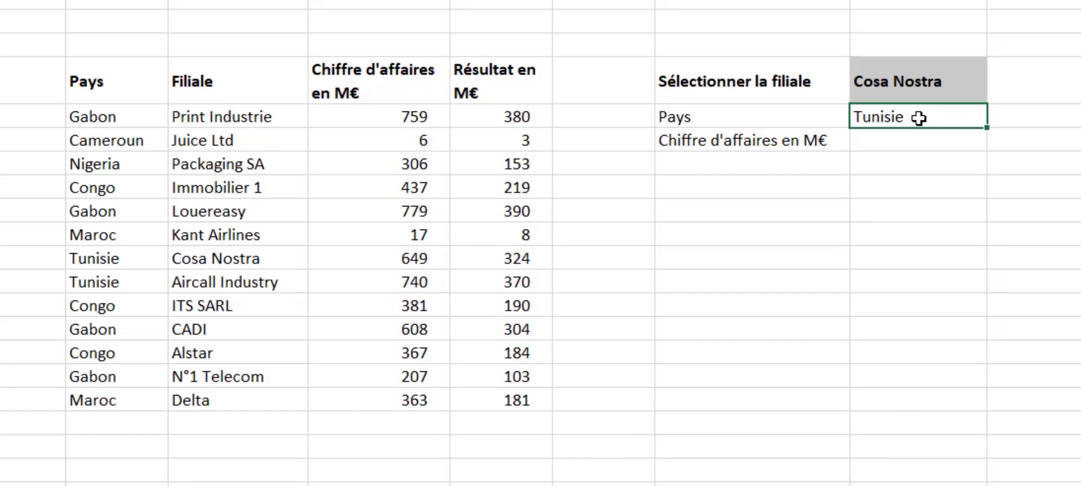
Start an INDEX formula in H6 on the Chiffre d'affaires range D5:D17.
{"action": "left_click", "coordinate": [917, 143]}
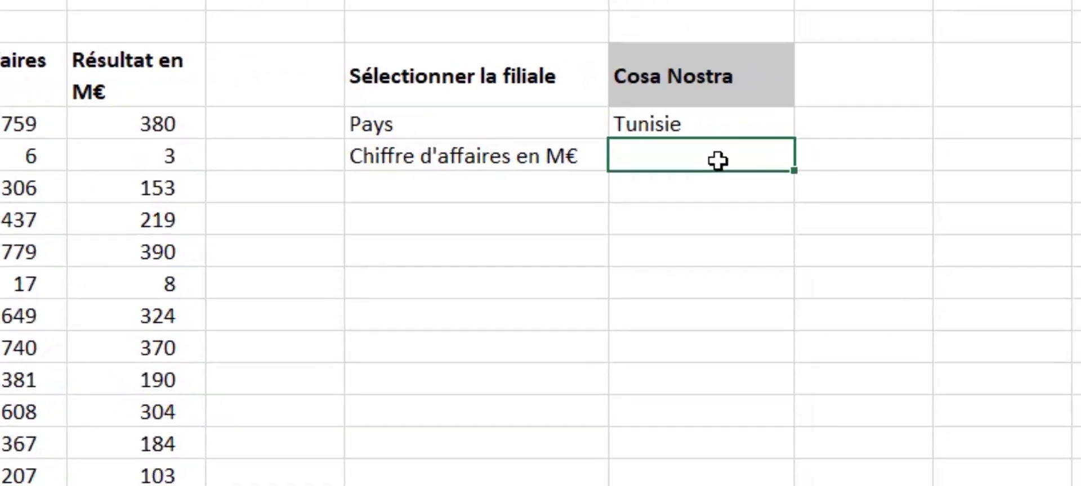
{"action": "left_click", "coordinate": [724, 91]}
{"action": "left_click", "coordinate": [715, 165]}
{"action": "type", "text": "=index"}
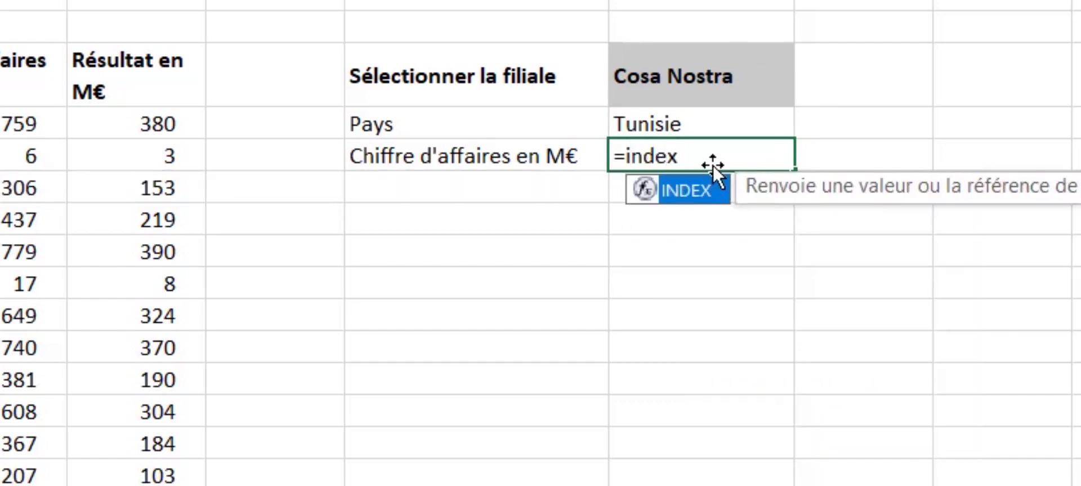
{"action": "key", "text": "Tab"}
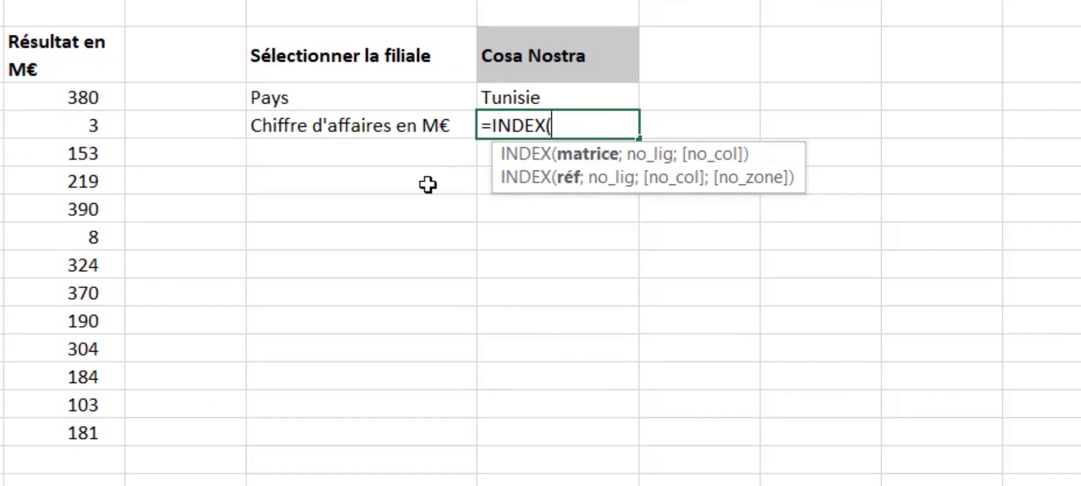
{"action": "left_click_drag", "start_coordinate": [352, 125], "coordinate": [337, 403]}
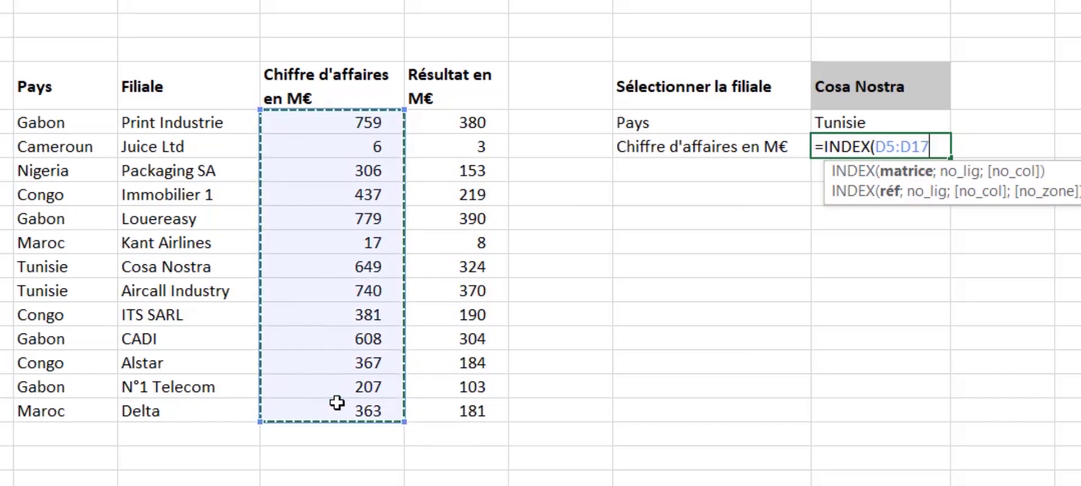
{"action": "type", "text": ";"}
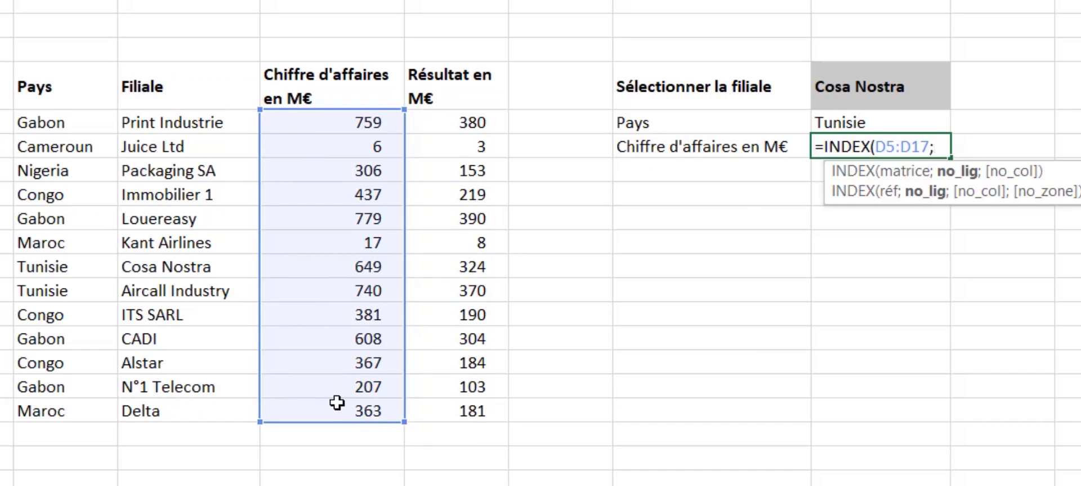
Nest EQUIV as the row argument in H6, using H4 as lookup value and C5:C17 as search range.
{"action": "type", "text": "equiv"}
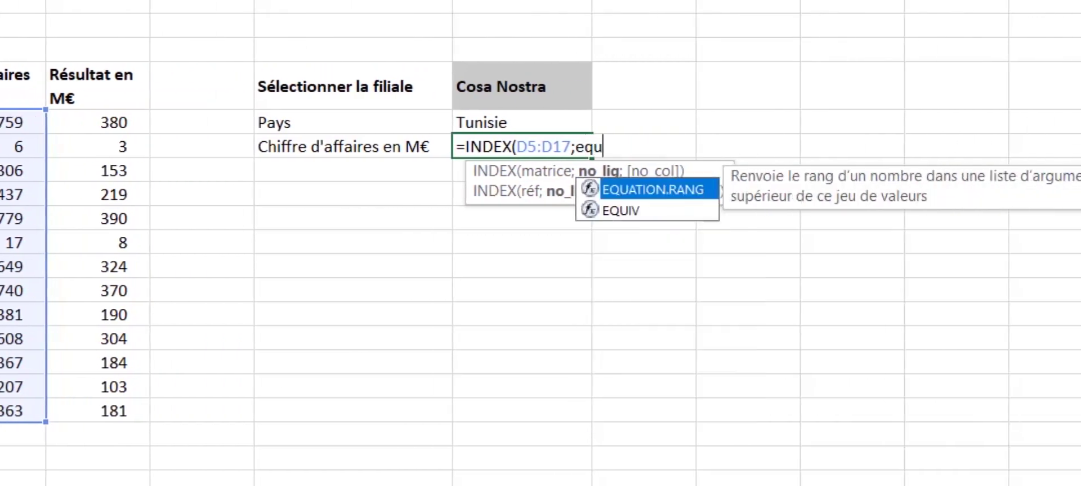
{"action": "key", "text": "Tab"}
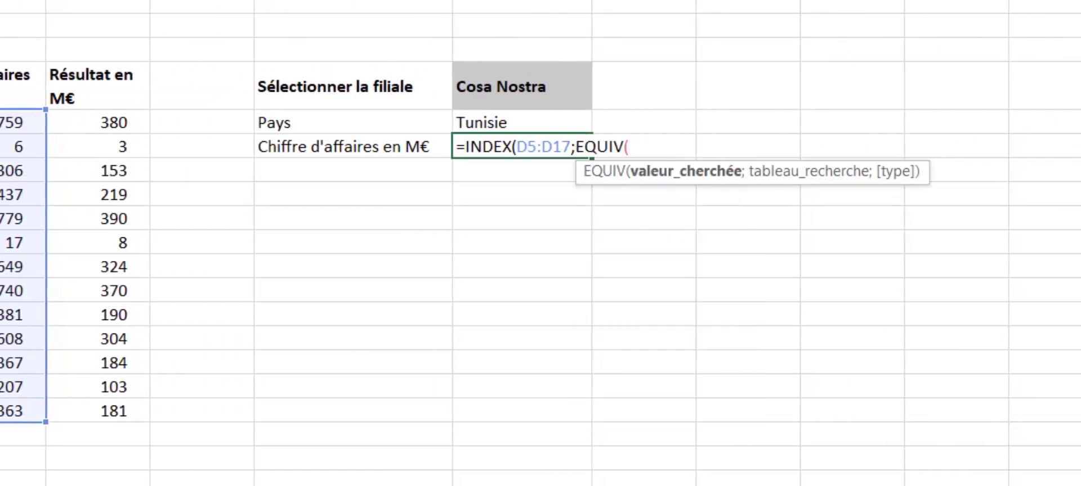
{"action": "left_click", "coordinate": [532, 93]}
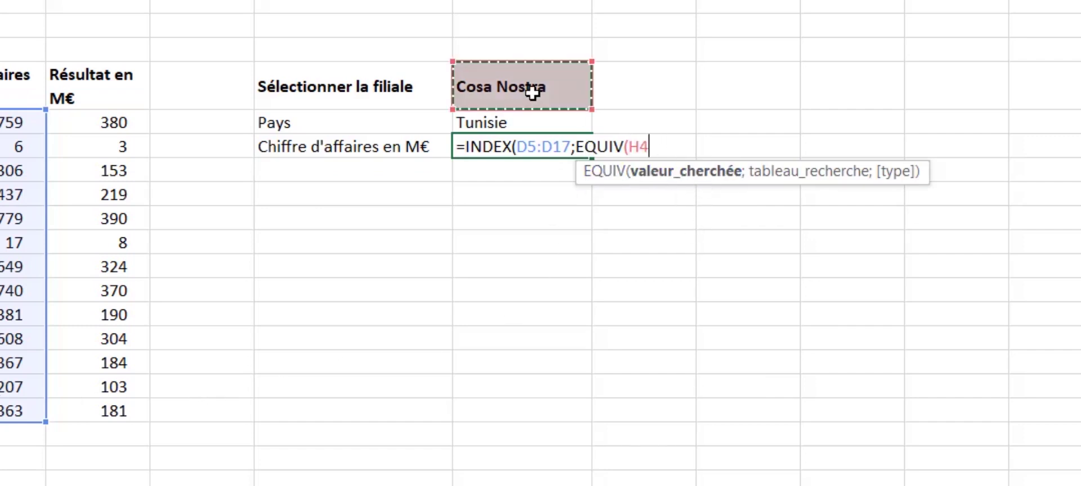
{"action": "type", "text": ";"}
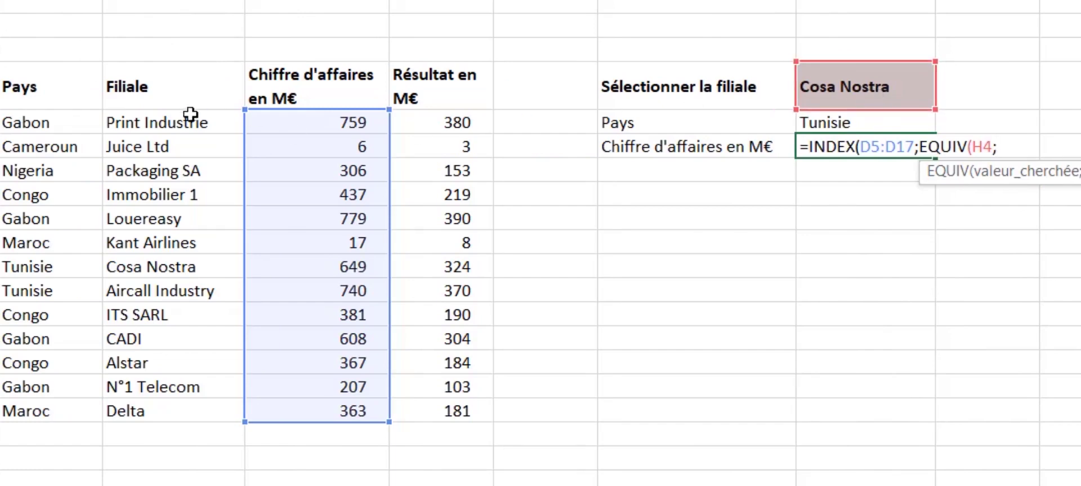
{"action": "left_click_drag", "start_coordinate": [189, 119], "coordinate": [166, 403]}
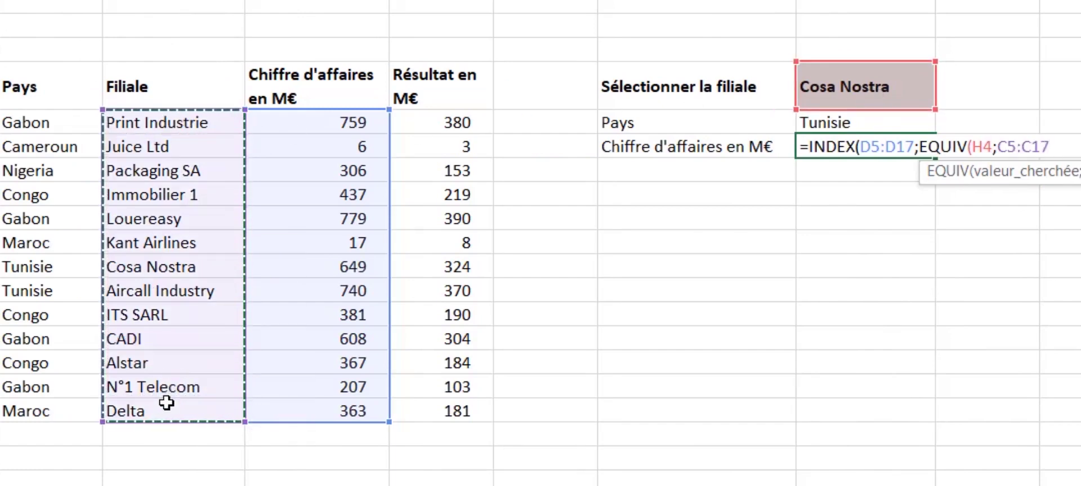
Set the match type to 0 in the H6 formula, close both functions and validate the formula.
{"action": "type", "text": ";"}
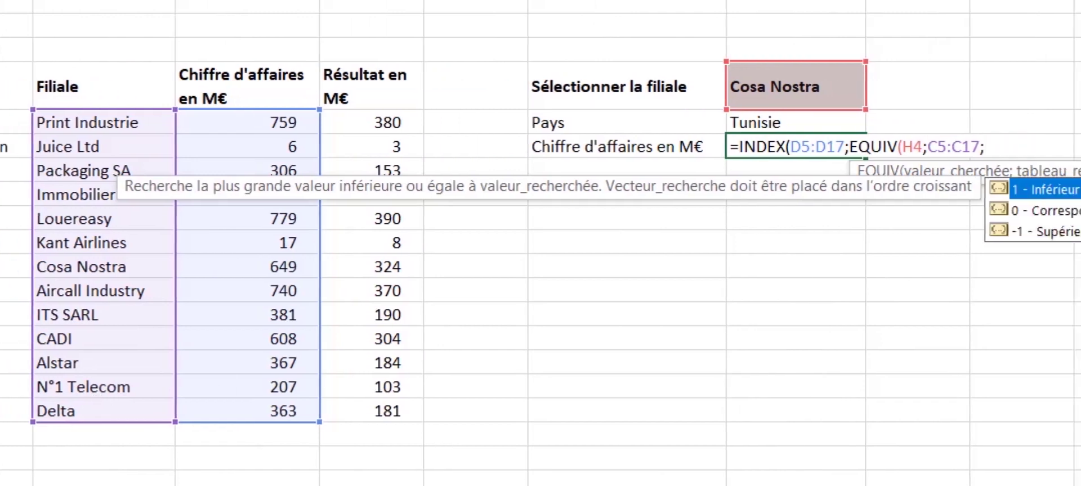
{"action": "type", "text": "0"}
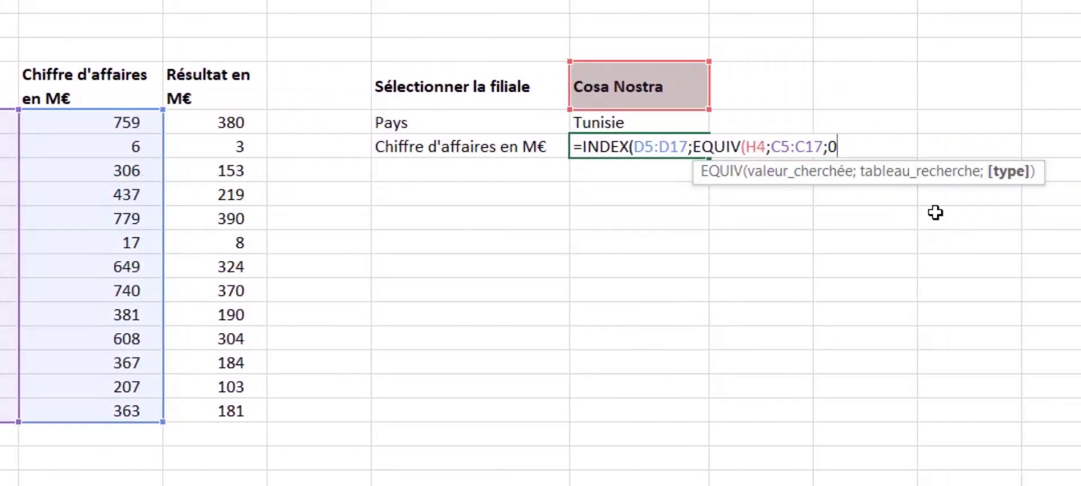
{"action": "type", "text": ")"}
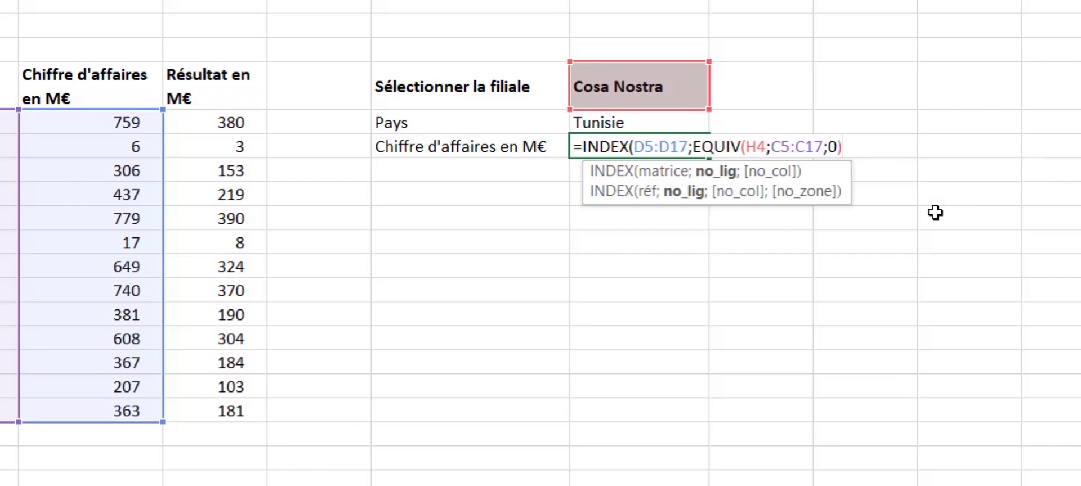
{"action": "type", "text": ")"}
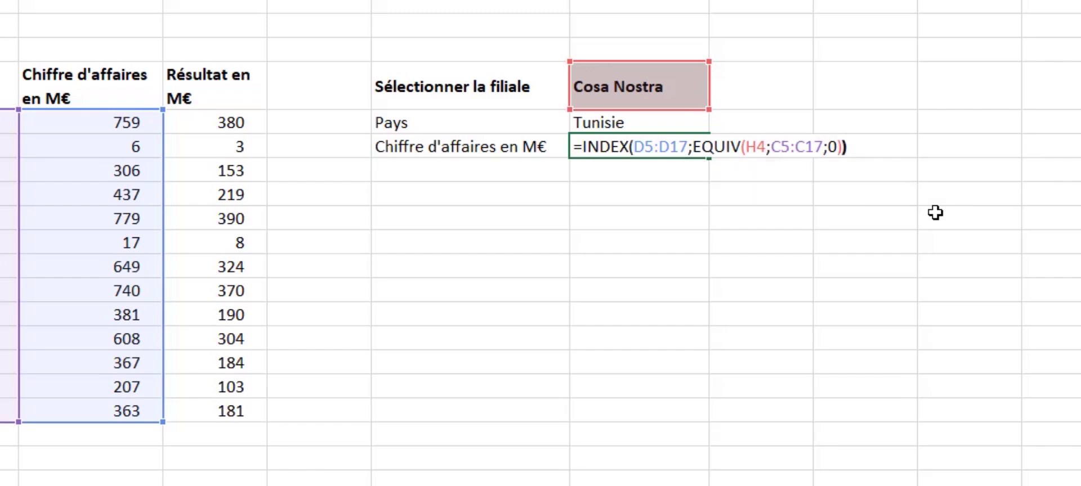
{"action": "key", "text": "Return"}
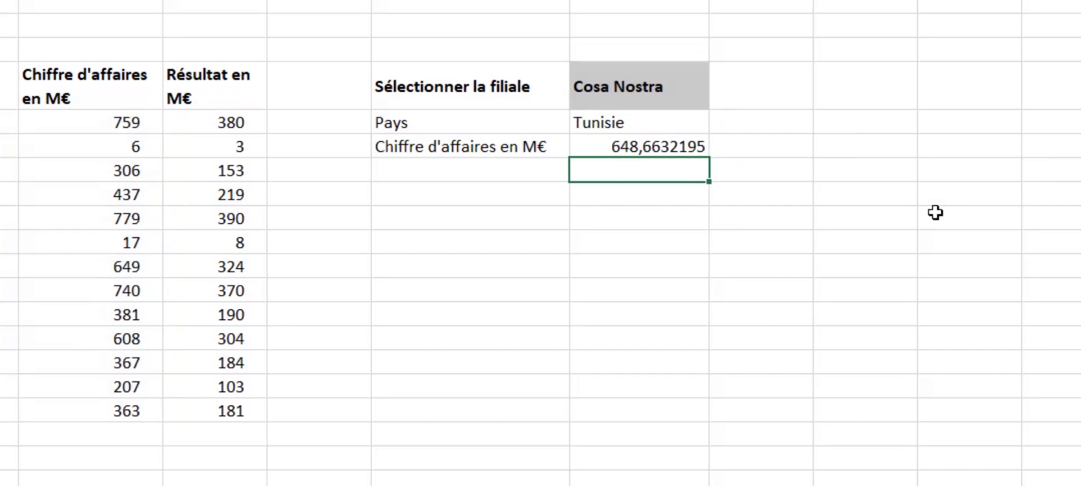
Compare the revenue returned in H6 with the Chiffre d'affaires value in the Cosa Nostra row.
{"action": "left_click", "coordinate": [615, 148]}
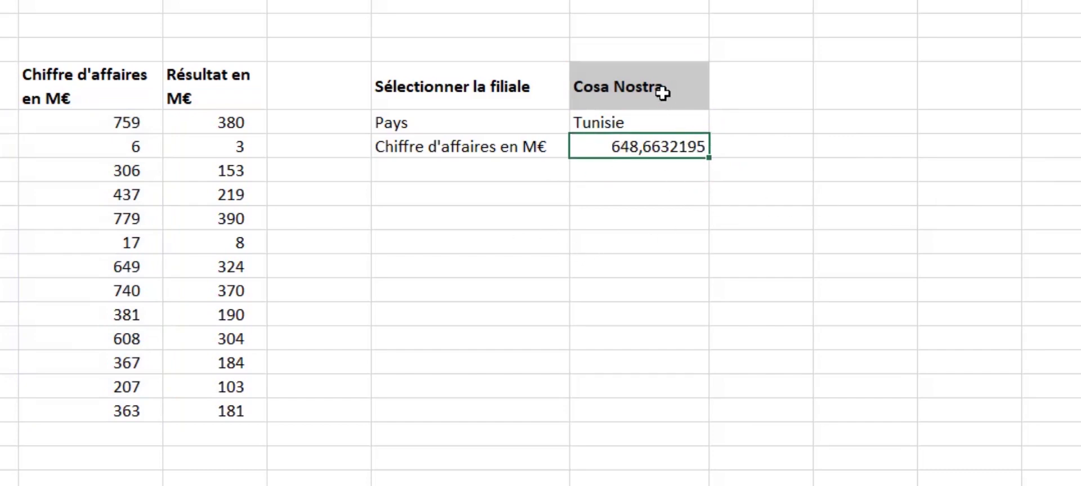
{"action": "left_click_drag", "start_coordinate": [82, 271], "coordinate": [410, 268]}
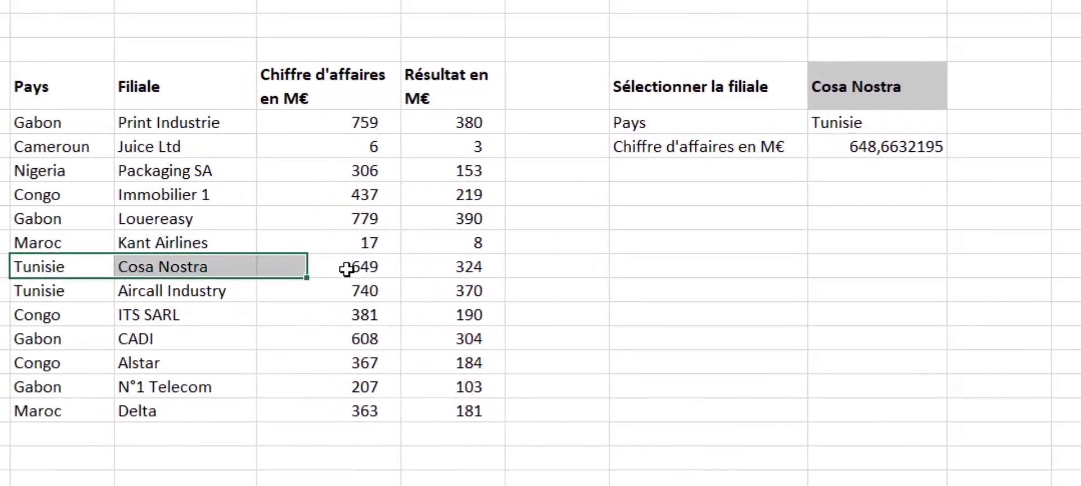
{"action": "left_click", "coordinate": [357, 270]}
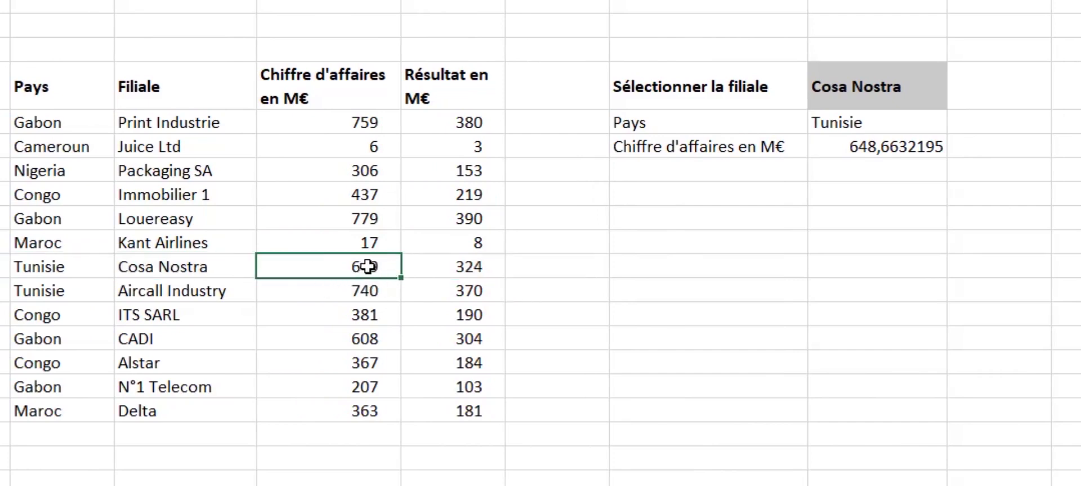
{"action": "left_click", "coordinate": [909, 148]}
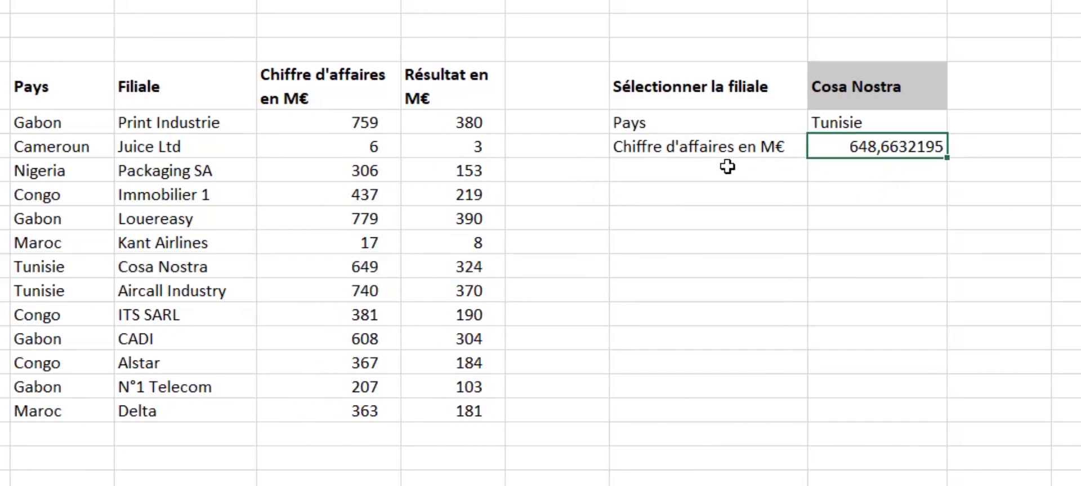
Add a list-type data validation to G6 with the header cells $D$4:$E$4 as its source.
{"action": "left_click", "coordinate": [727, 143]}
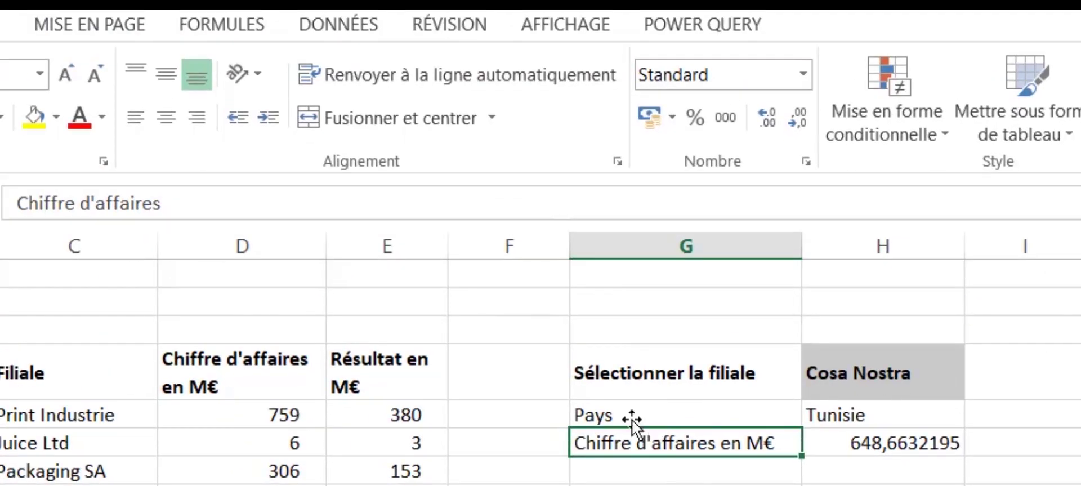
{"action": "left_click", "coordinate": [338, 24]}
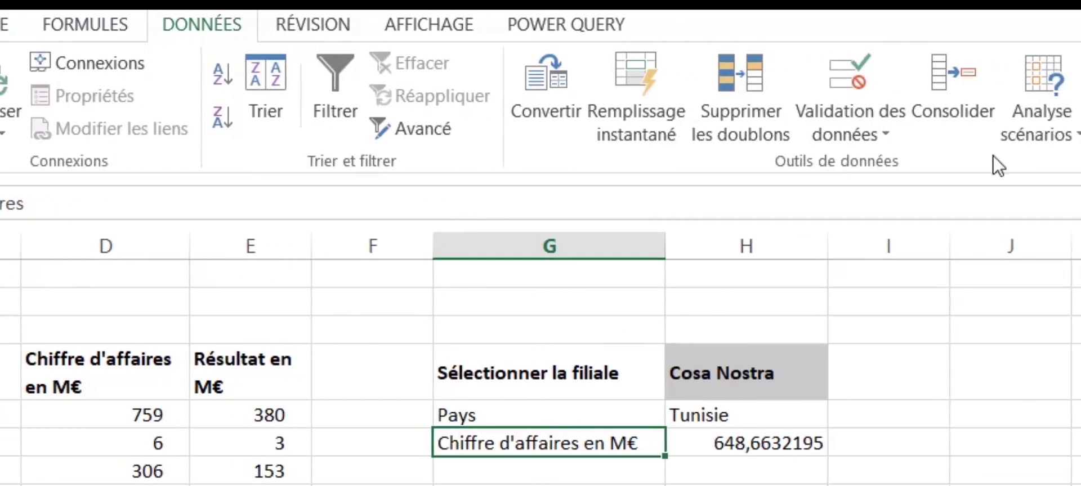
{"action": "left_click", "coordinate": [1010, 128]}
{"action": "left_click", "coordinate": [856, 173]}
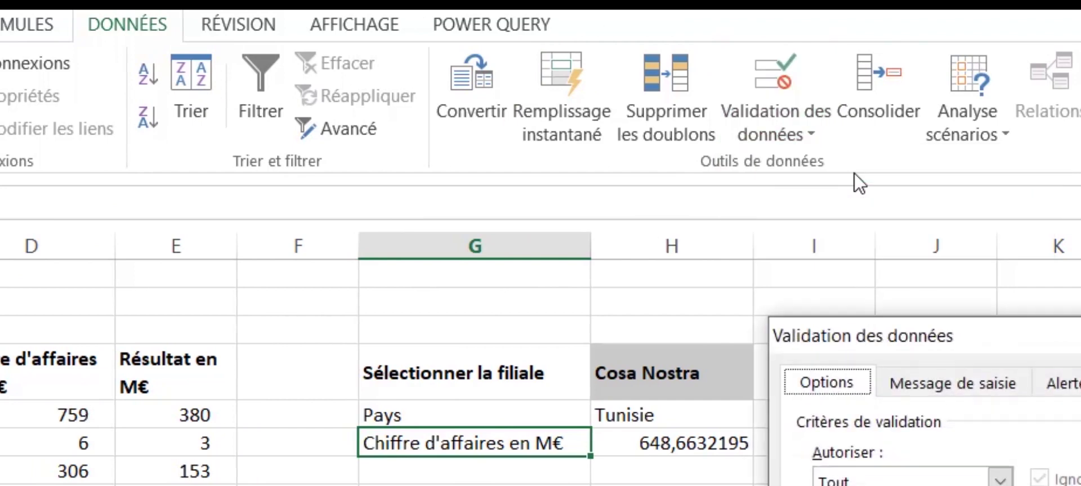
{"action": "left_click", "coordinate": [972, 473]}
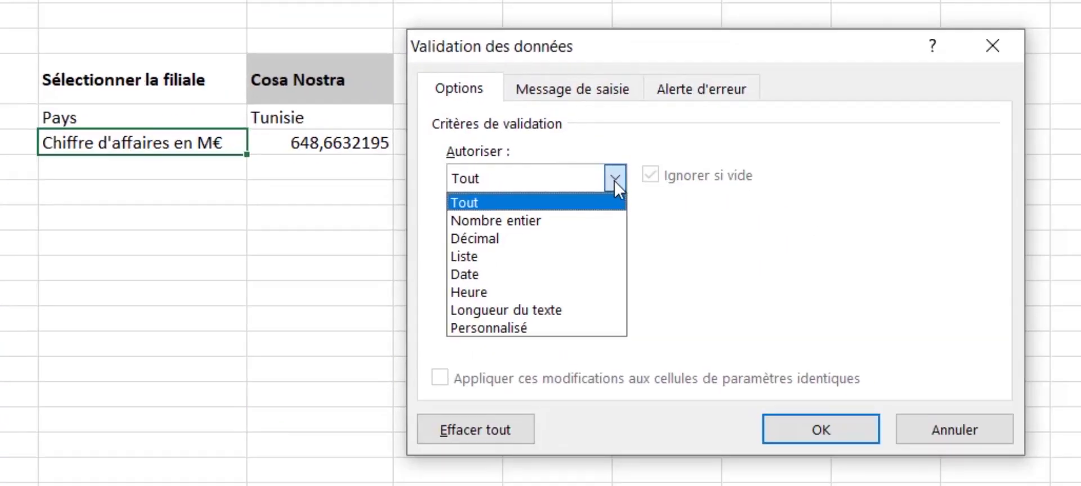
{"action": "left_click", "coordinate": [552, 256]}
{"action": "left_click", "coordinate": [528, 282]}
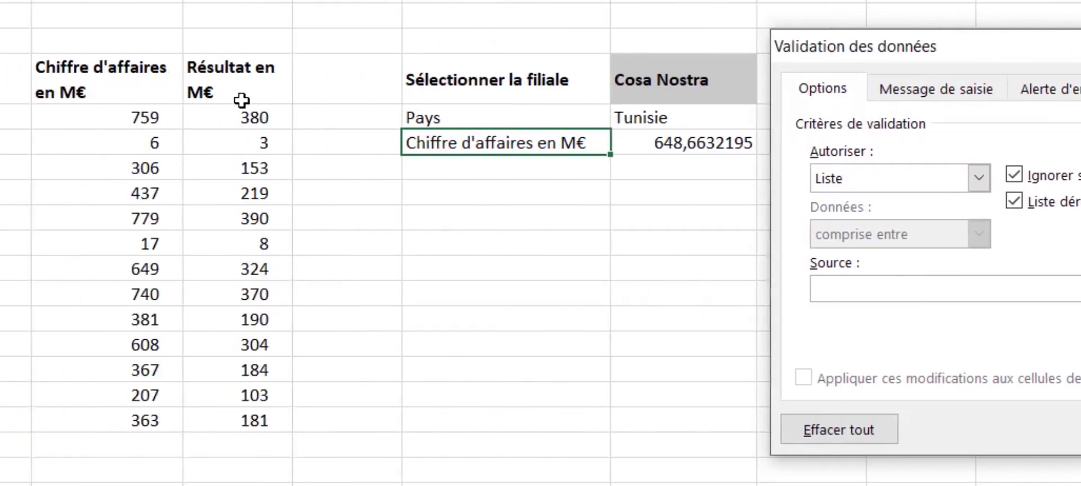
{"action": "left_click", "coordinate": [143, 79]}
{"action": "left_click_drag", "start_coordinate": [197, 79], "coordinate": [277, 79]}
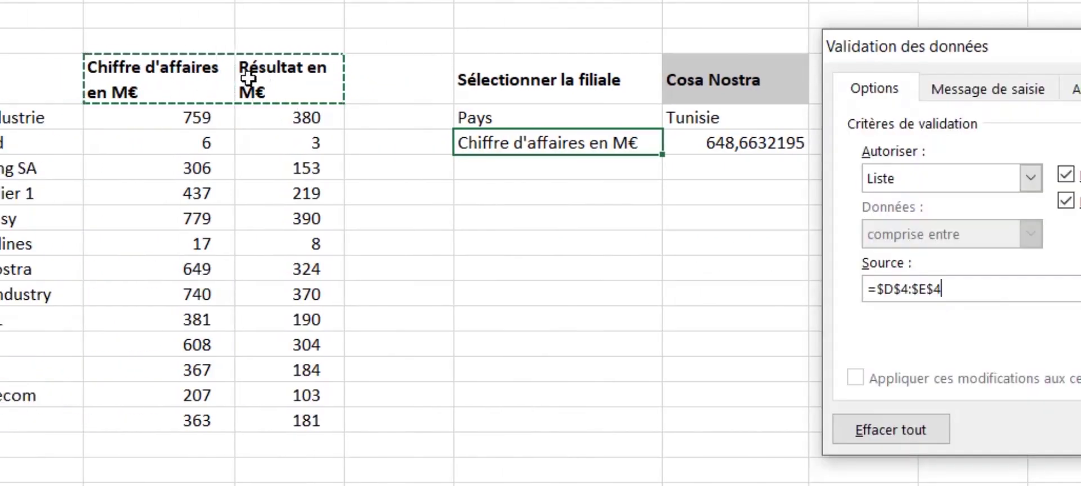
{"action": "left_click", "coordinate": [760, 439]}
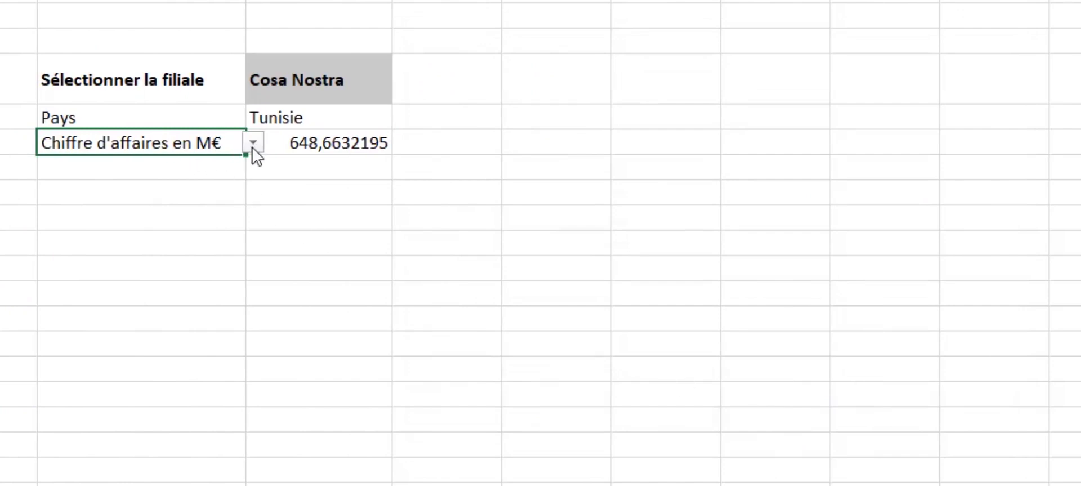
Test the G6 list by choosing Résultat en M€, switch back to Chiffre d'affaires en M€, and check H6.
{"action": "left_click", "coordinate": [253, 143]}
{"action": "left_click", "coordinate": [129, 182]}
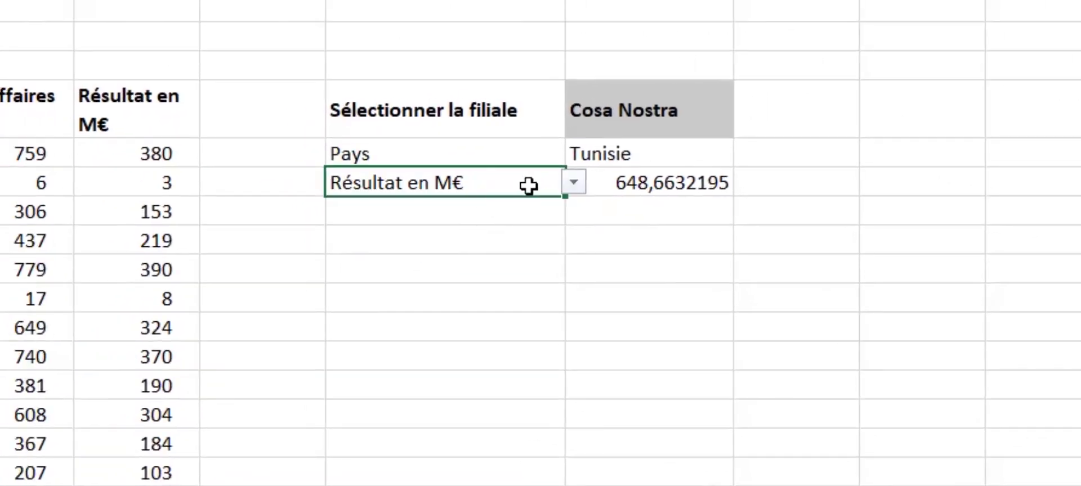
{"action": "left_click", "coordinate": [573, 182]}
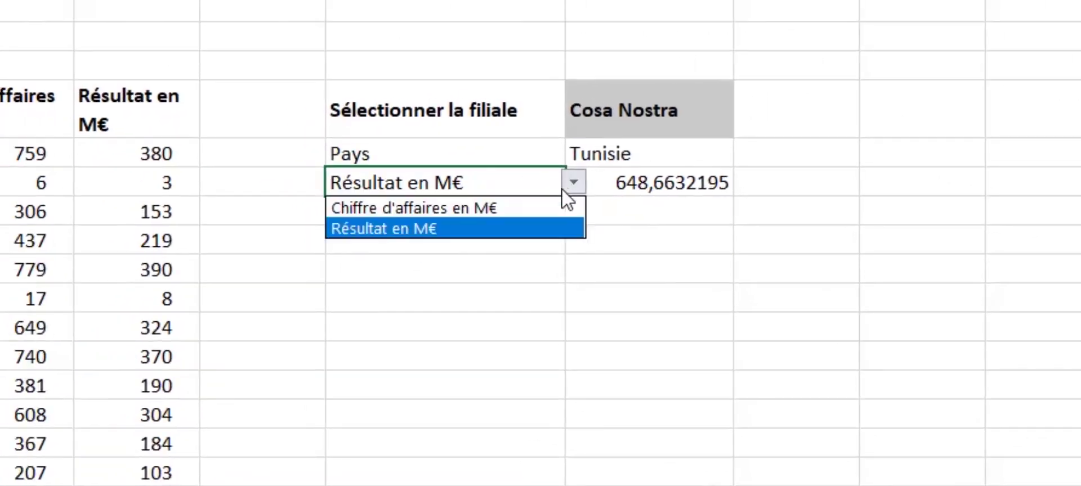
{"action": "left_click", "coordinate": [494, 209]}
{"action": "left_click", "coordinate": [659, 190]}
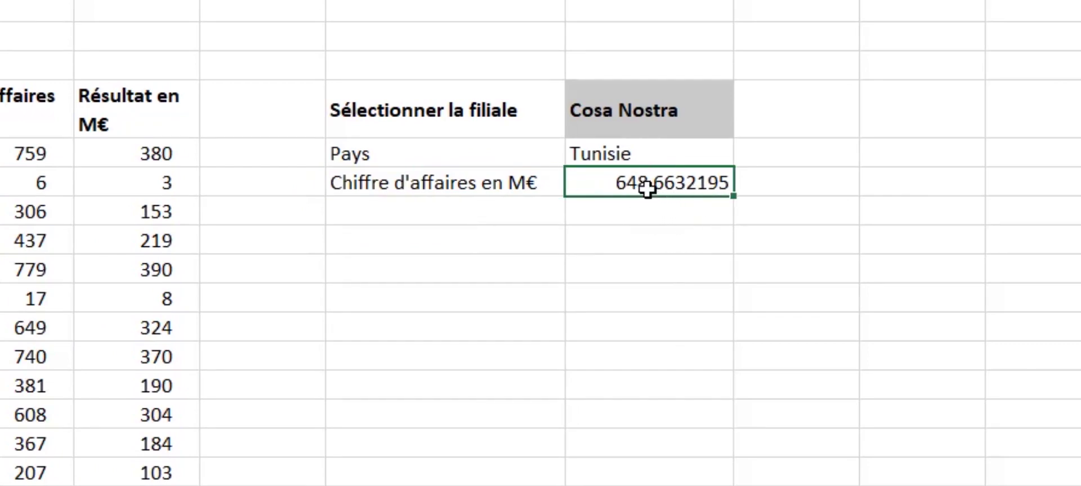
Choose Résultat en M€ from the validation list in G6.
{"action": "left_click", "coordinate": [514, 170]}
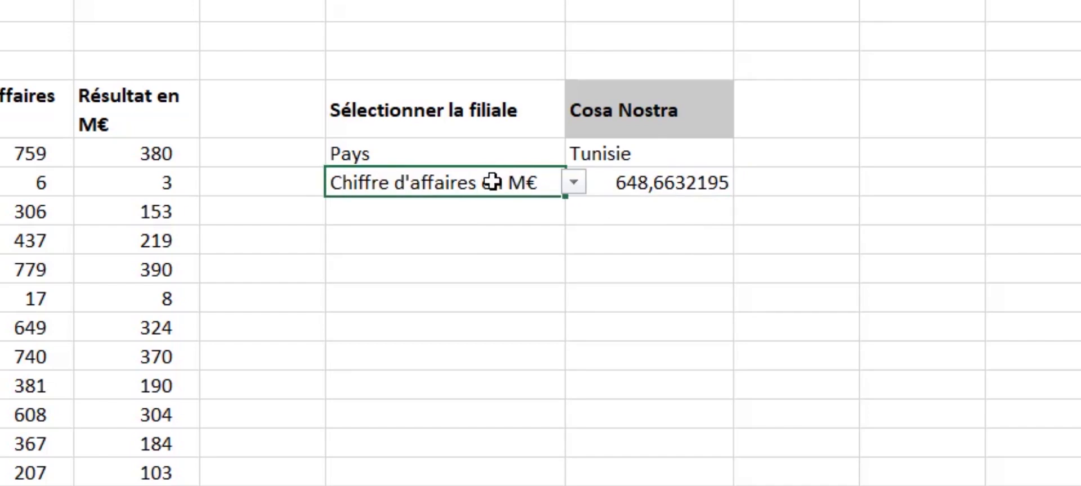
{"action": "left_click", "coordinate": [575, 183]}
{"action": "left_click", "coordinate": [495, 231]}
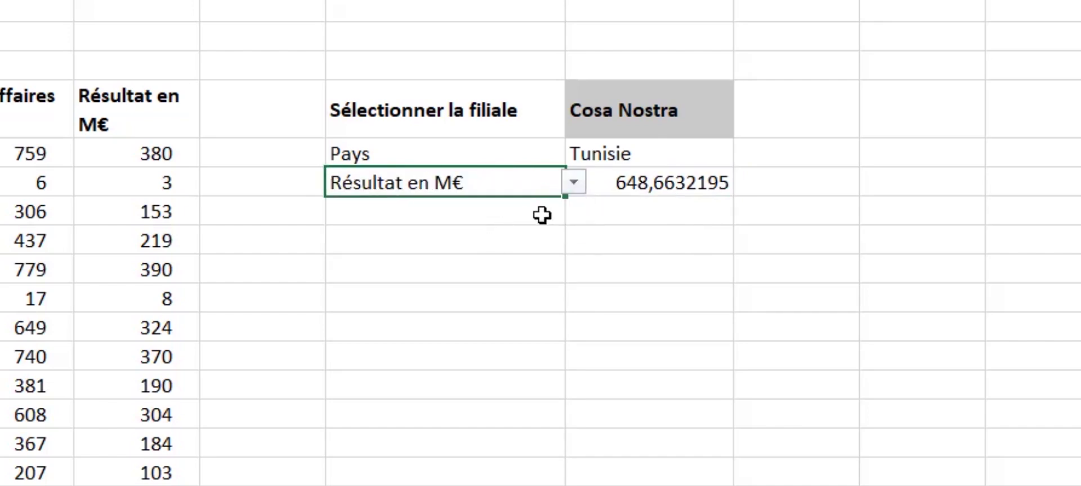
Clear H6 and start a new INDEX formula there, using both figure columns D5:E17 as the array.
{"action": "left_click", "coordinate": [673, 179]}
{"action": "key", "text": "Delete"}
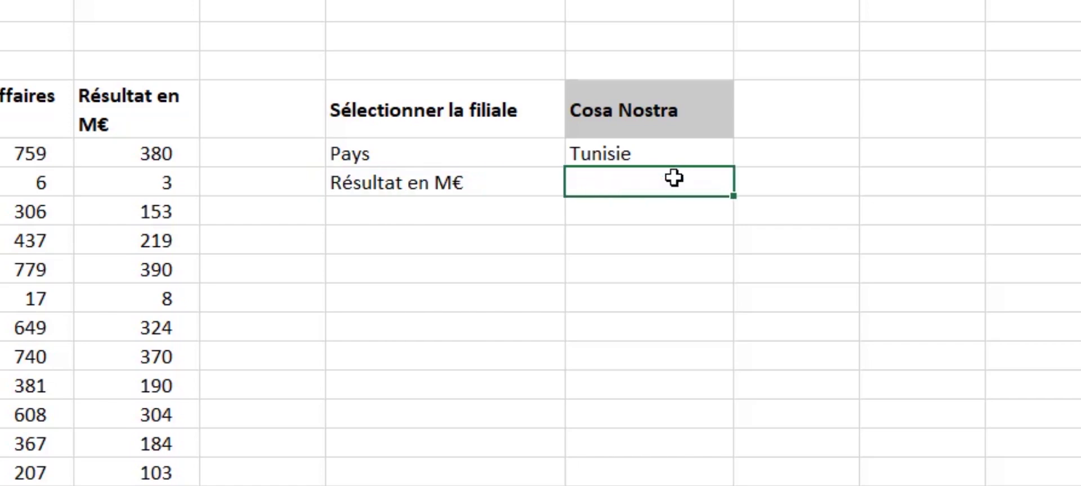
{"action": "type", "text": "=index"}
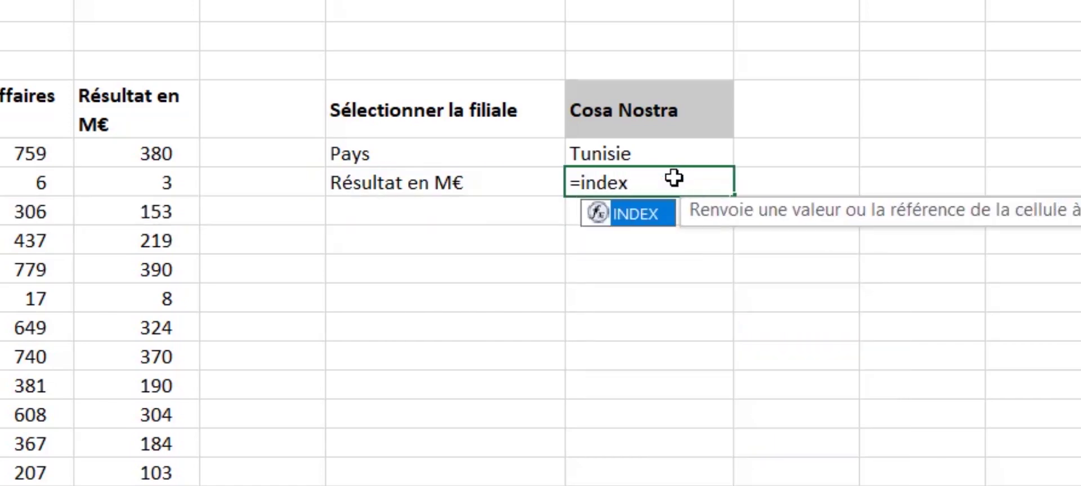
{"action": "key", "text": "Tab"}
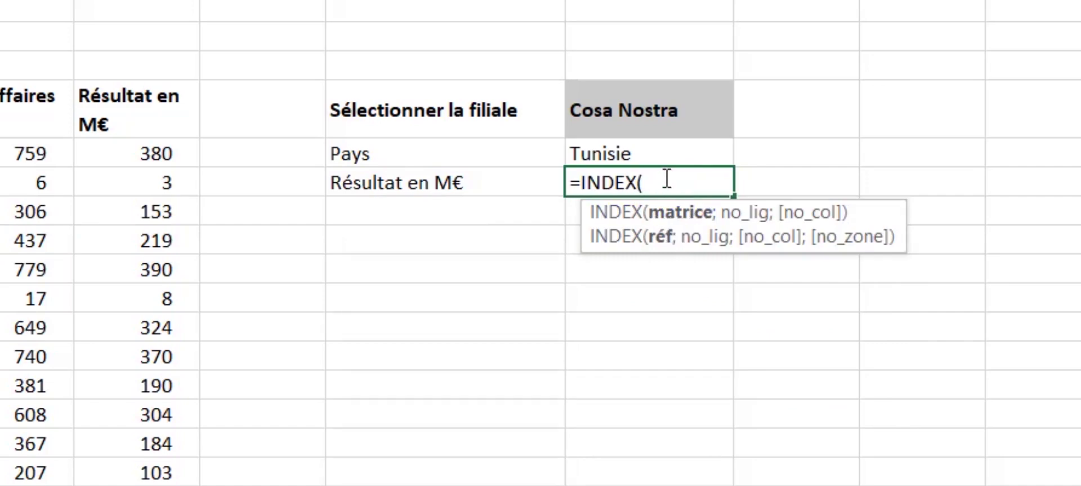
{"action": "left_click_drag", "start_coordinate": [54, 153], "coordinate": [118, 331]}
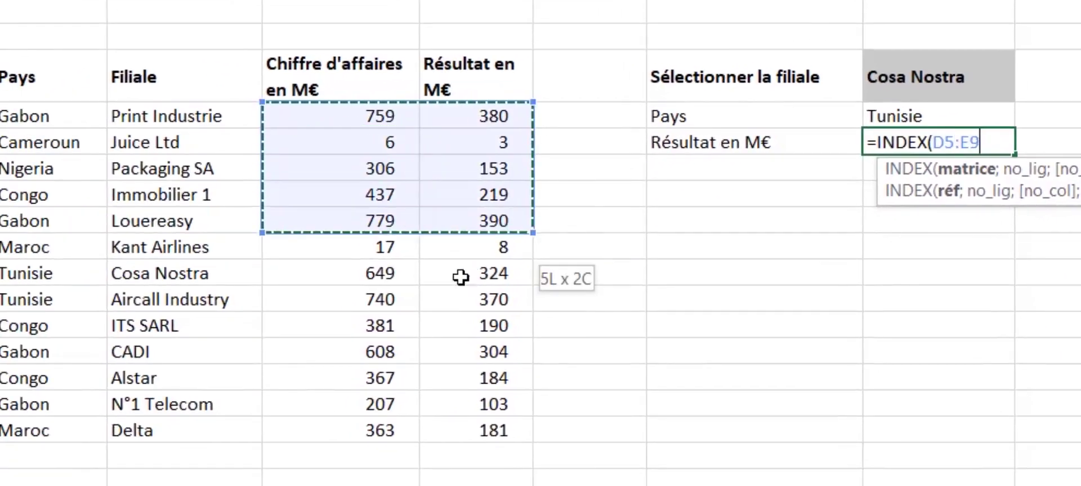
{"action": "left_click_drag", "start_coordinate": [460, 277], "coordinate": [385, 437]}
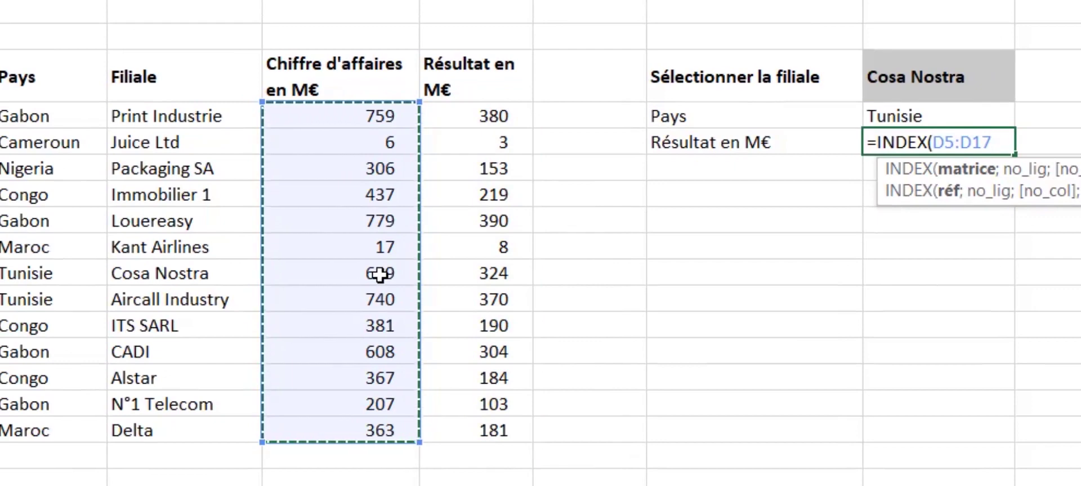
{"action": "left_click_drag", "start_coordinate": [346, 113], "coordinate": [457, 431]}
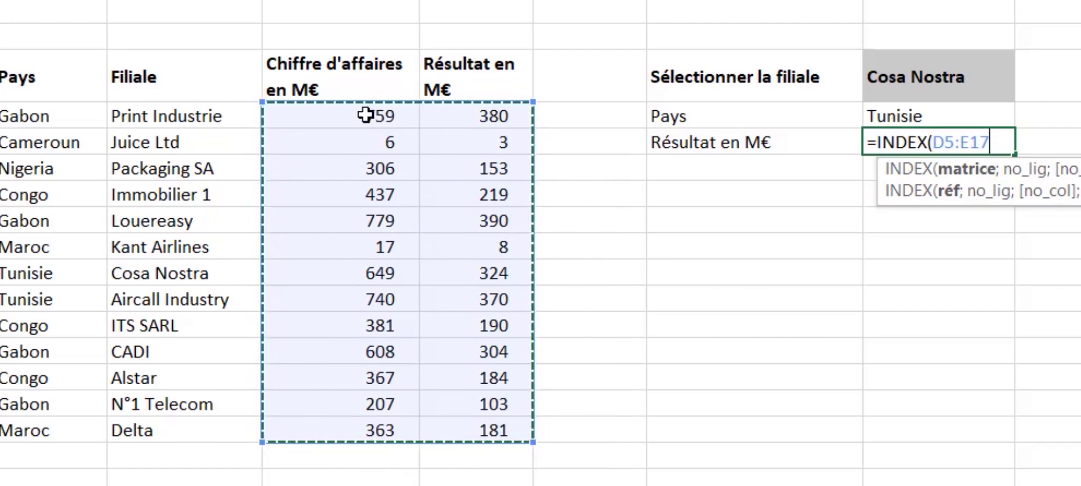
{"action": "left_click_drag", "start_coordinate": [322, 117], "coordinate": [438, 438]}
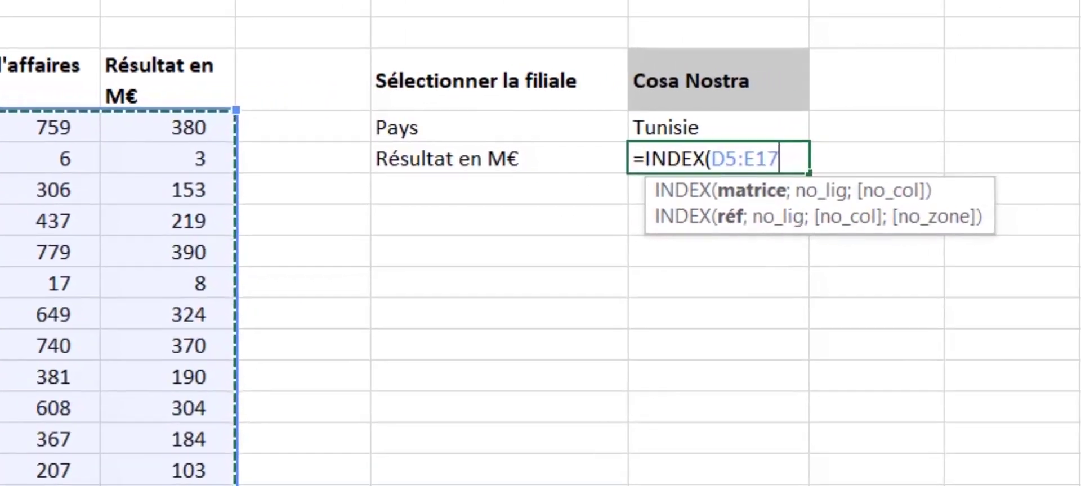
Nest EQUIV as the row argument in H6, looking up H4 in C5:C17 with match type 0.
{"action": "type", "text": ";"}
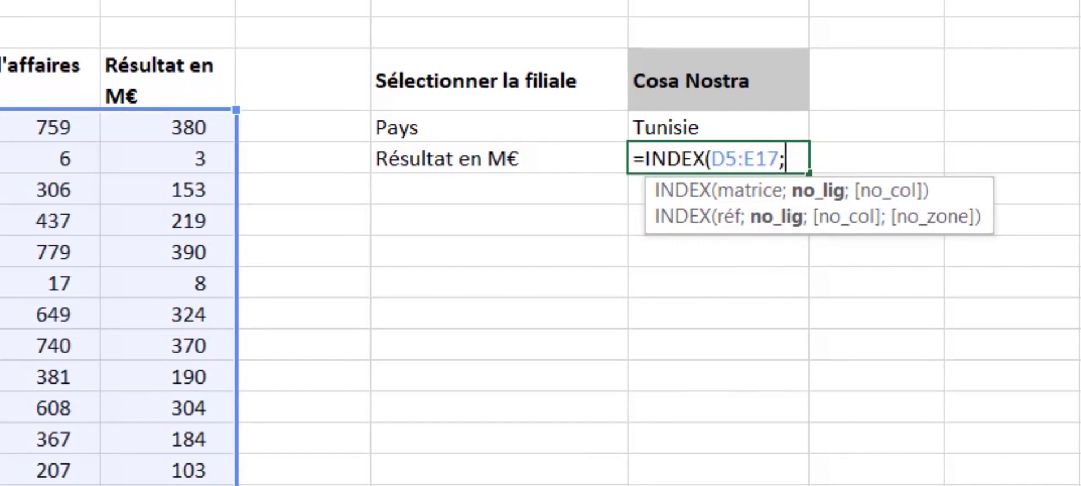
{"action": "type", "text": "equiv"}
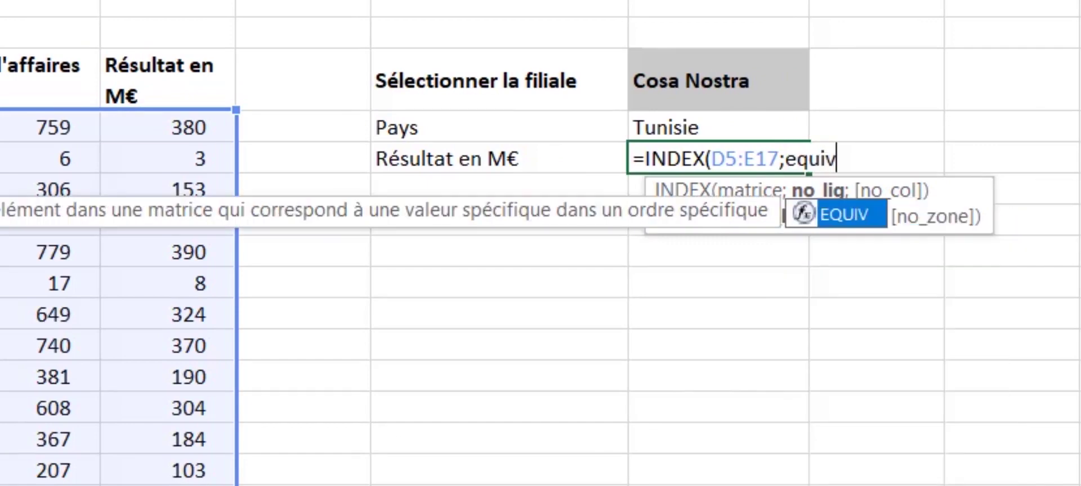
{"action": "key", "text": "Tab"}
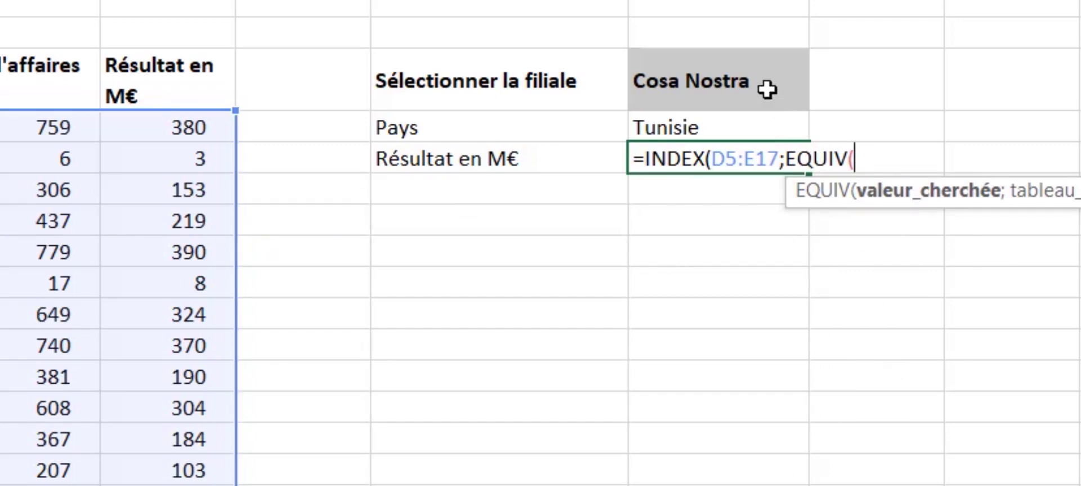
{"action": "left_click", "coordinate": [731, 82]}
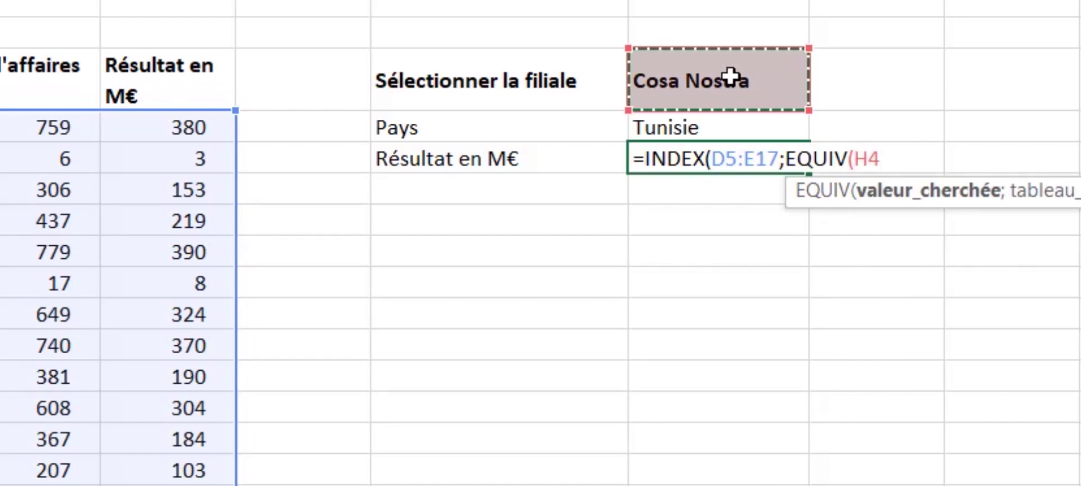
{"action": "type", "text": ";"}
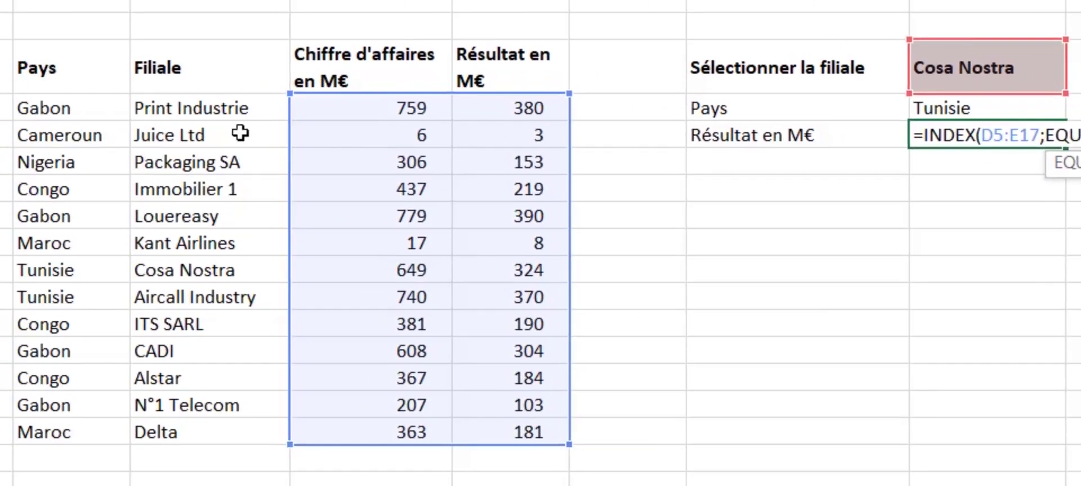
{"action": "left_click_drag", "start_coordinate": [203, 107], "coordinate": [200, 425]}
{"action": "type", "text": ";"}
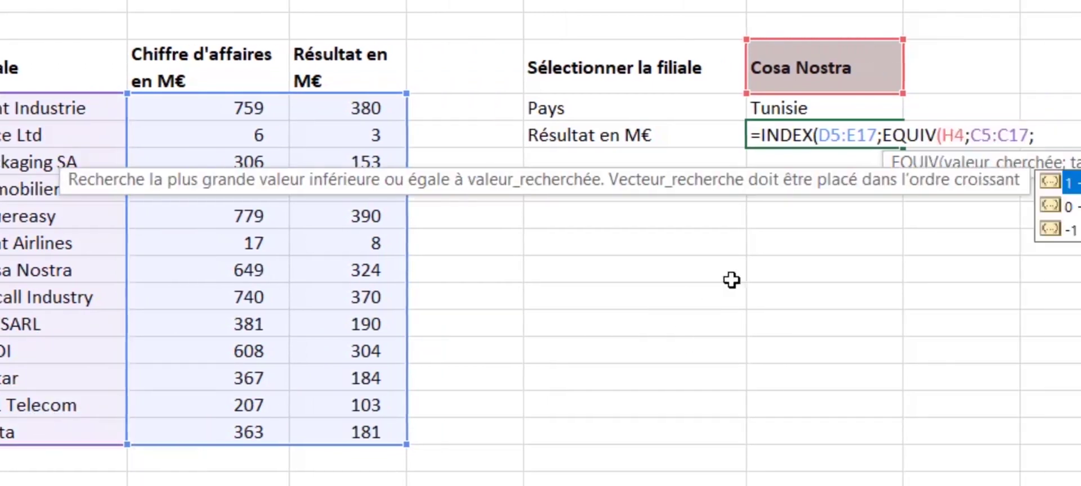
{"action": "double_click", "coordinate": [851, 205]}
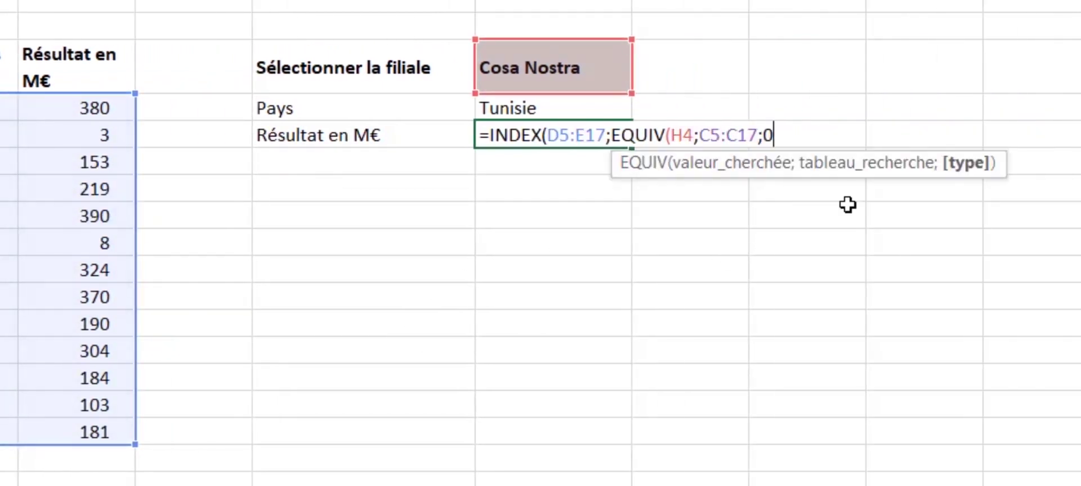
{"action": "type", "text": ")"}
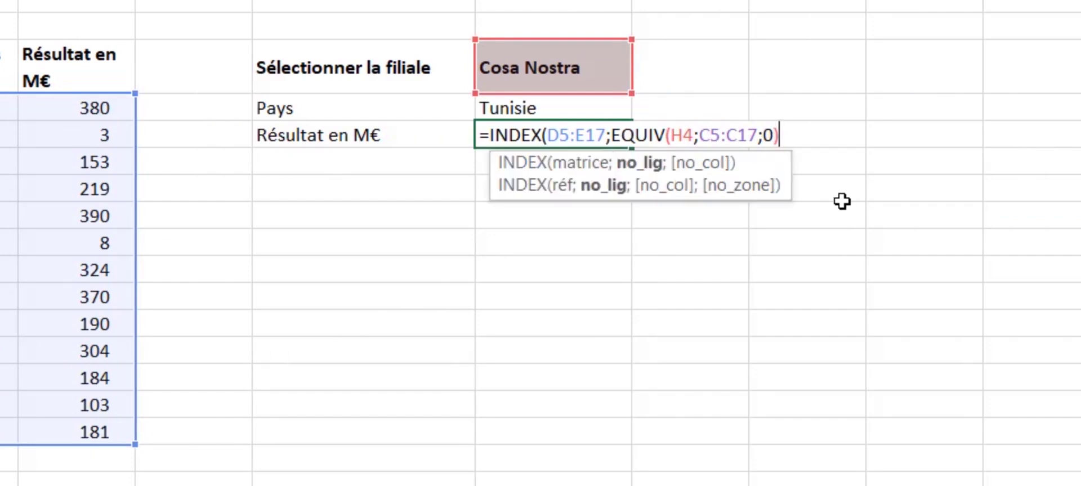
Nest a second EQUIV as the column argument in H6, looking up G6 in D4:E4 with match type 0.
{"action": "type", "text": ";"}
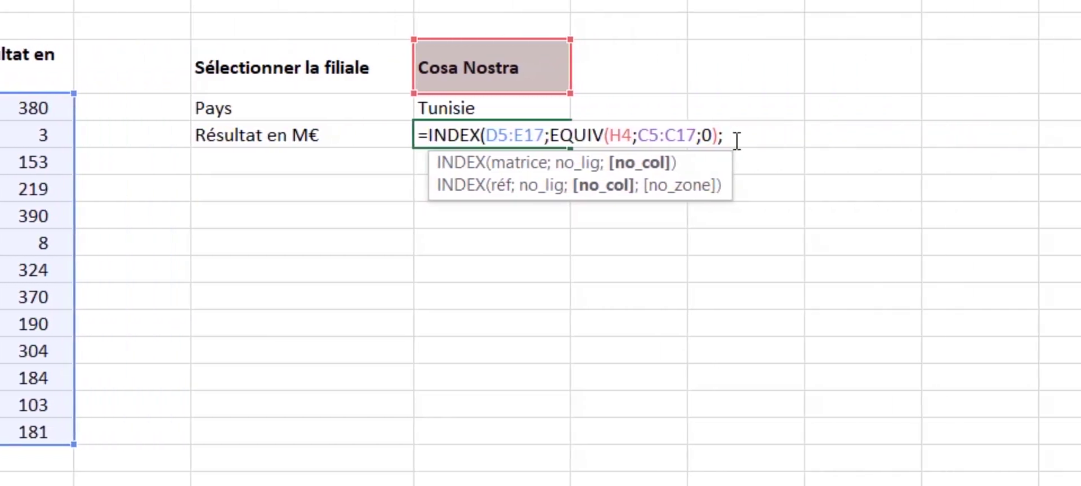
{"action": "type", "text": "equiv"}
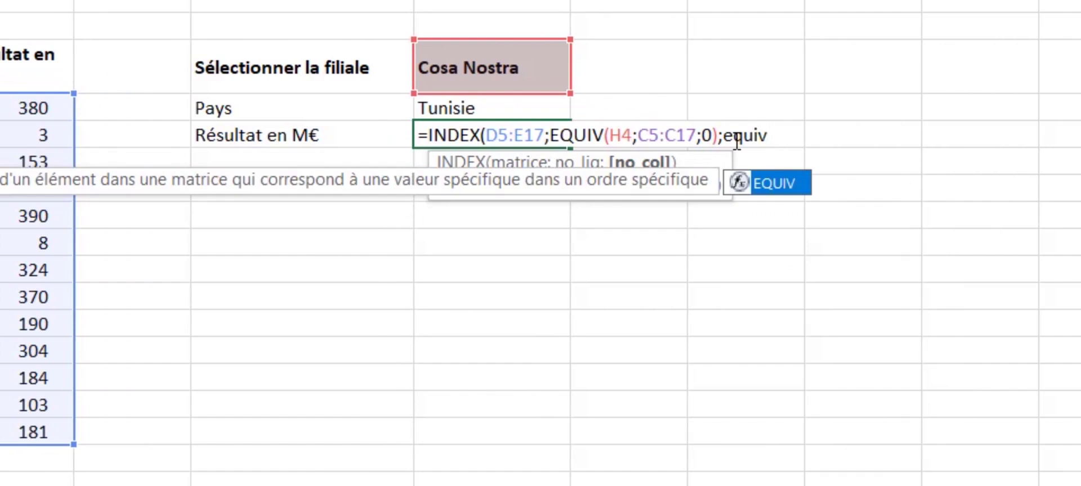
{"action": "key", "text": "Tab"}
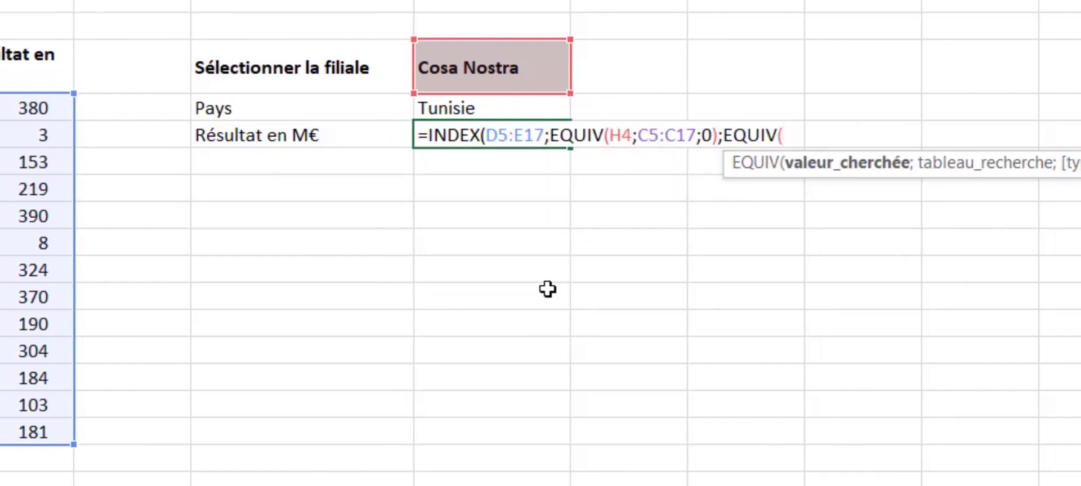
{"action": "left_click", "coordinate": [341, 135]}
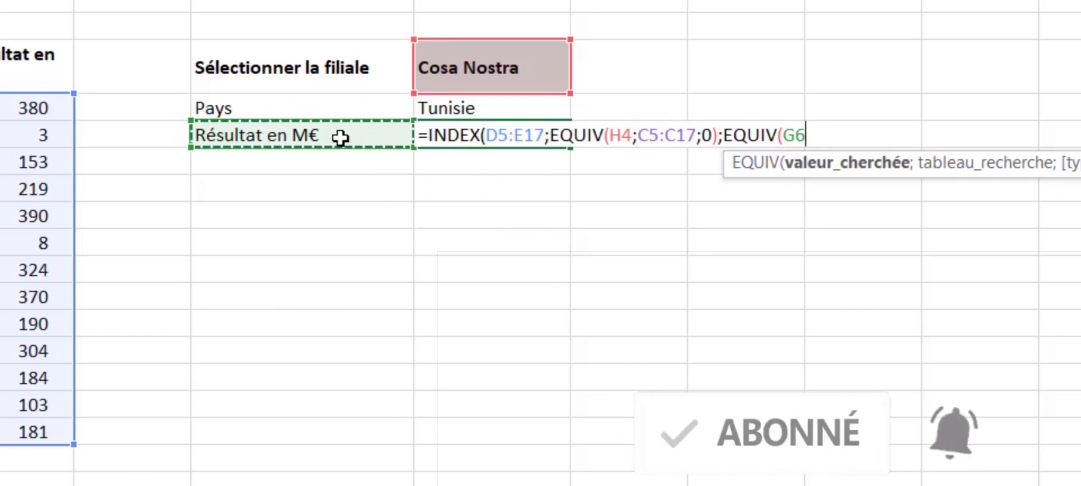
{"action": "type", "text": ";"}
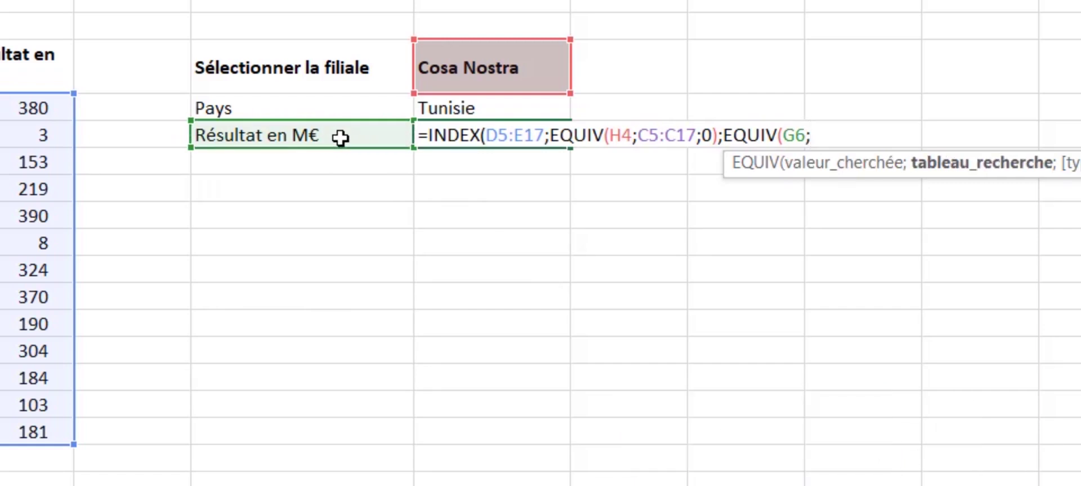
{"action": "left_click_drag", "start_coordinate": [193, 55], "coordinate": [276, 67]}
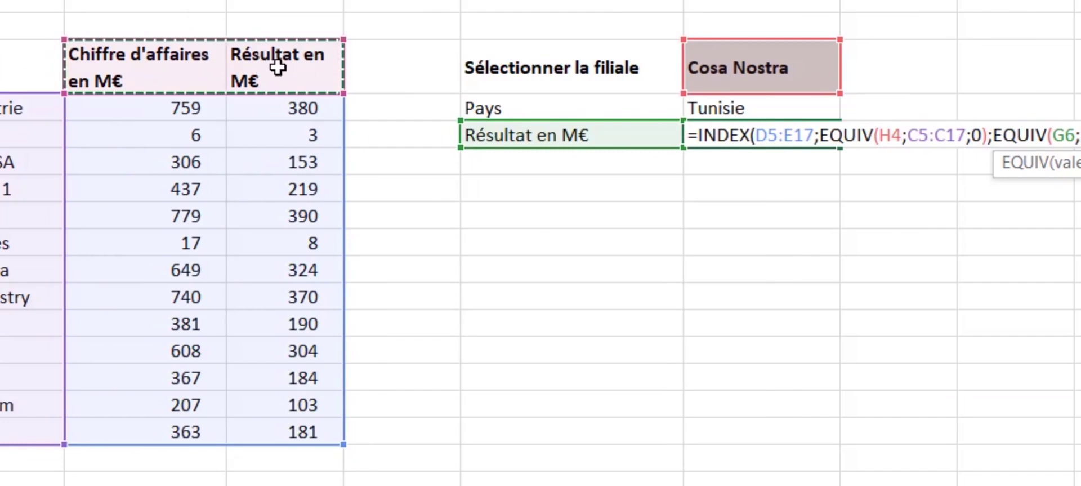
{"action": "type", "text": ";"}
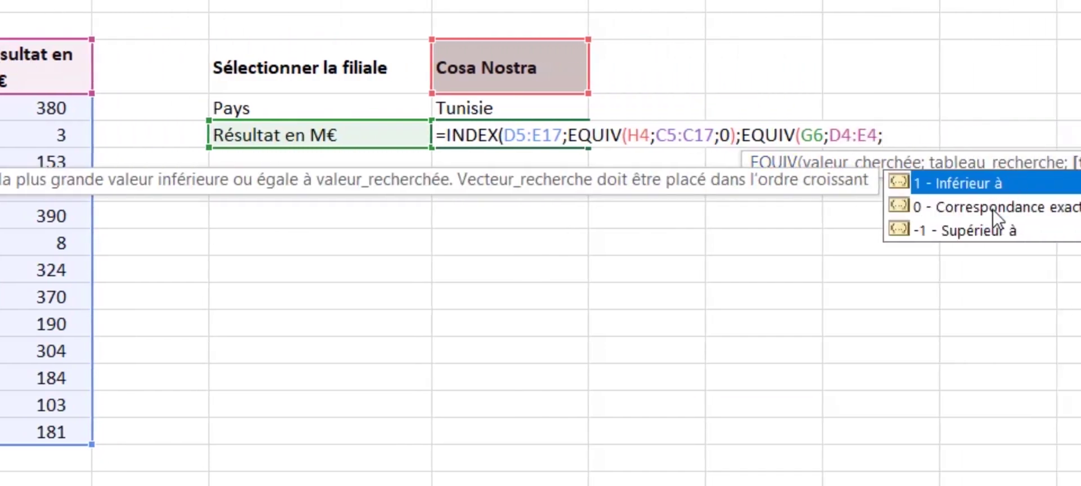
{"action": "double_click", "coordinate": [992, 208]}
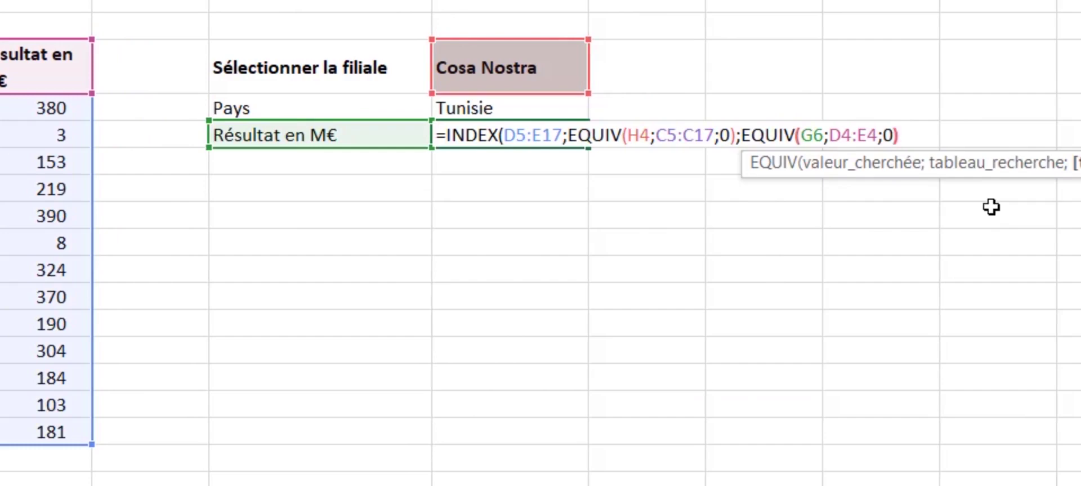
Complete the INDEX formula in H6 by closing its column EQUIV argument and the function itself, and validate it.
{"action": "type", "text": ")"}
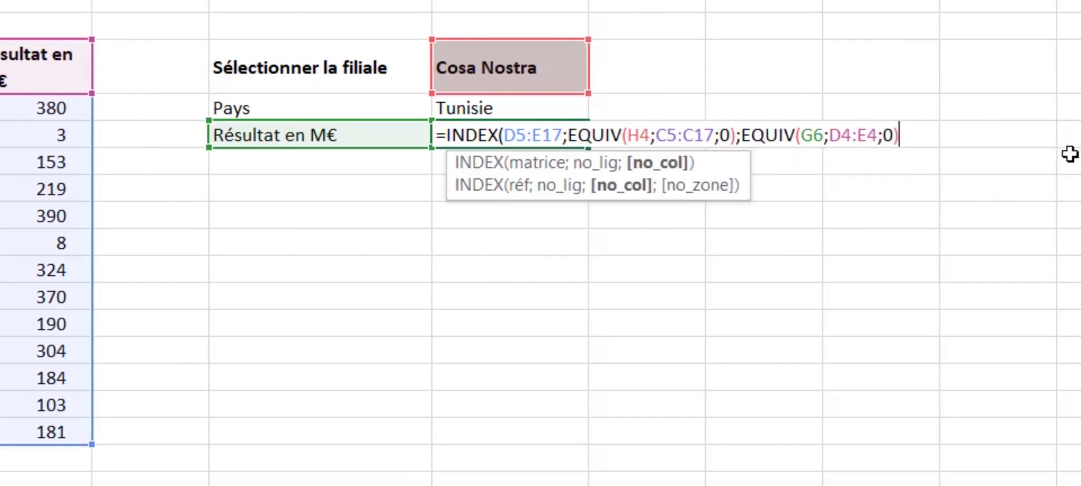
{"action": "left_click_drag", "start_coordinate": [741, 141], "coordinate": [902, 141]}
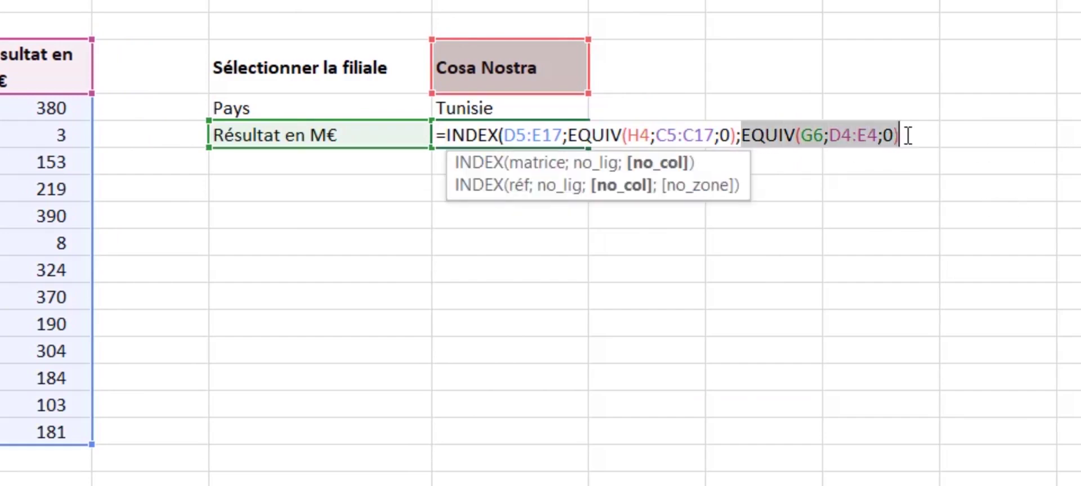
{"action": "left_click", "coordinate": [907, 135]}
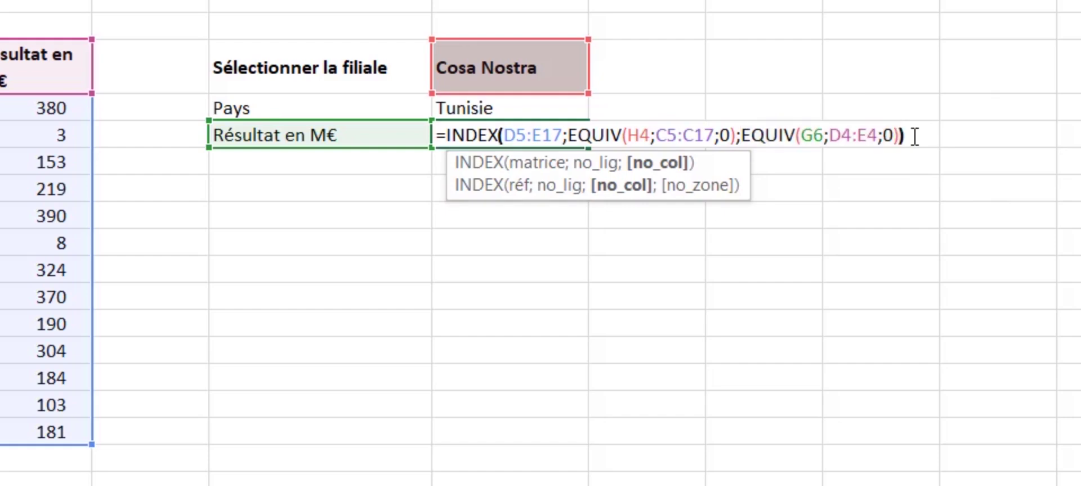
{"action": "left_click_drag", "start_coordinate": [915, 137], "coordinate": [444, 137]}
{"action": "key", "text": "Return"}
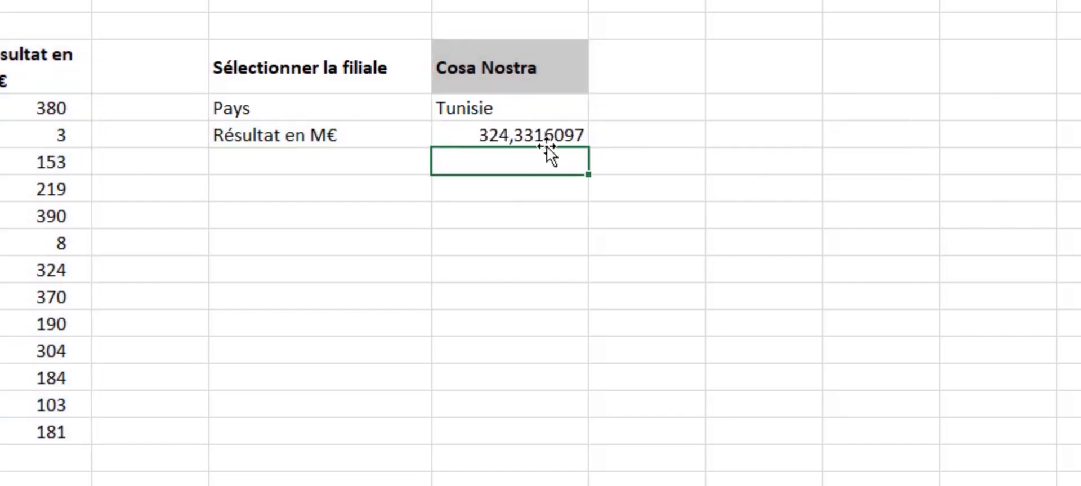
Compare the H6 result with the Cosa Nostra row of the source table.
{"action": "left_click", "coordinate": [548, 132]}
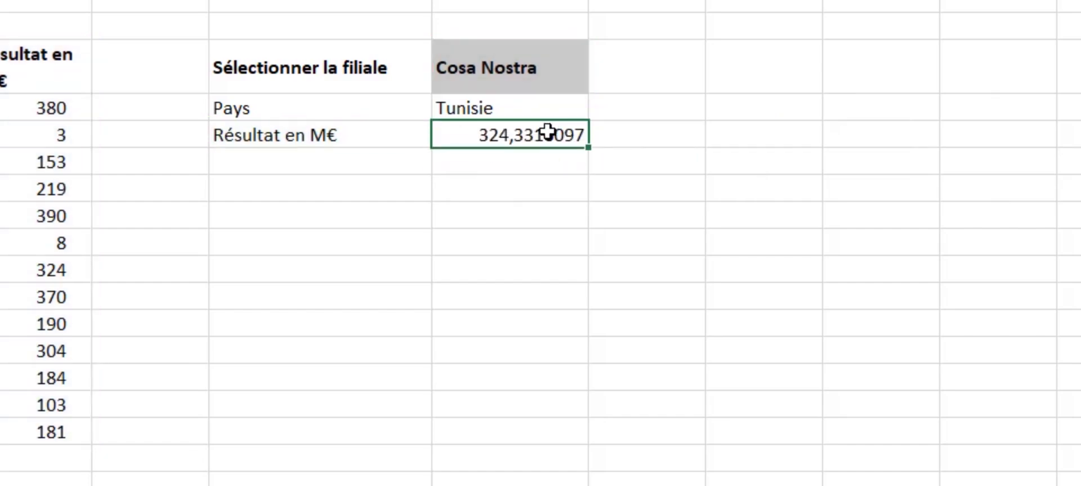
{"action": "left_click", "coordinate": [527, 75]}
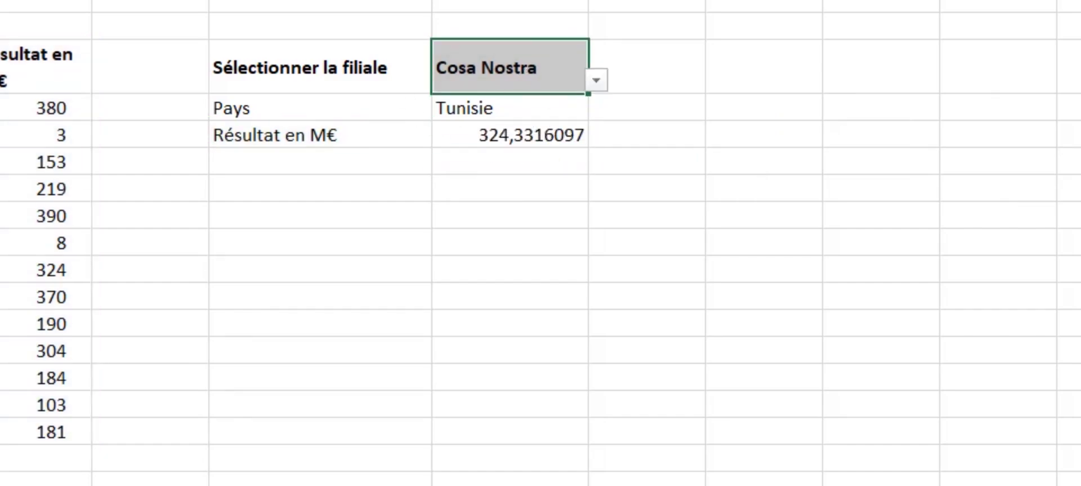
{"action": "scroll", "coordinate": [11, 297], "scroll_direction": "left", "scroll_amount": 4}
{"action": "left_click_drag", "start_coordinate": [51, 270], "coordinate": [543, 270]}
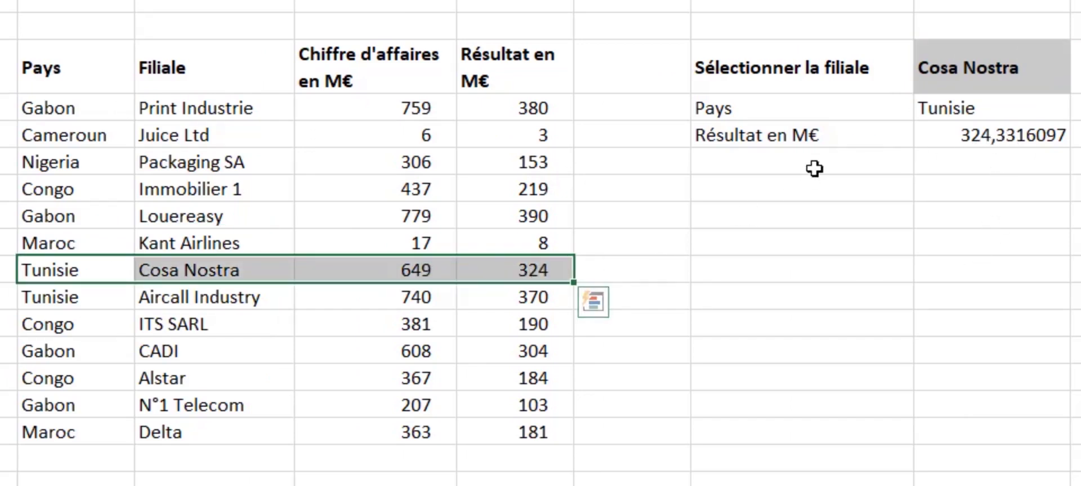
Switch G6 to Chiffre d'affaires en M€ and compare H6 with Cosa Nostra's revenue in the table.
{"action": "left_click", "coordinate": [801, 129]}
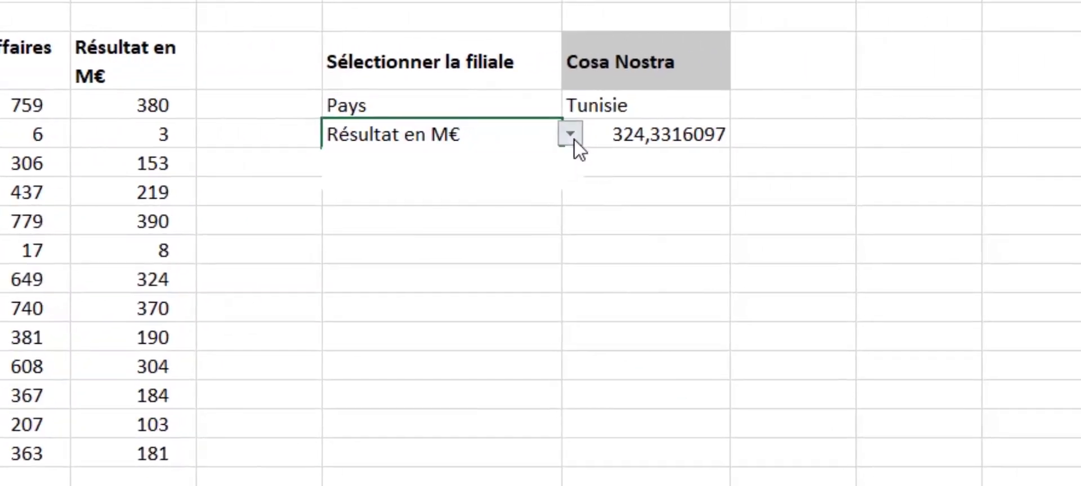
{"action": "left_click", "coordinate": [574, 140]}
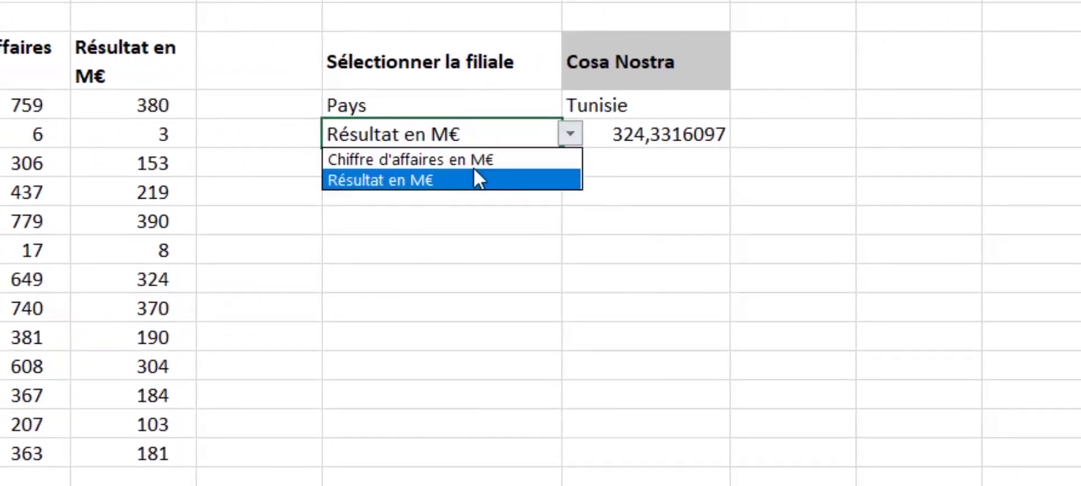
{"action": "left_click", "coordinate": [474, 157]}
{"action": "key", "text": "Right"}
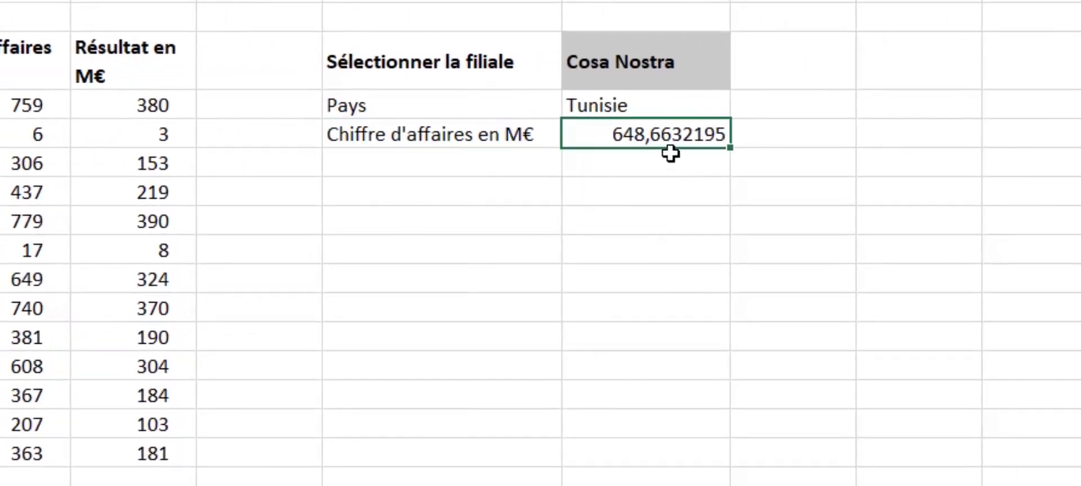
{"action": "left_click", "coordinate": [327, 280]}
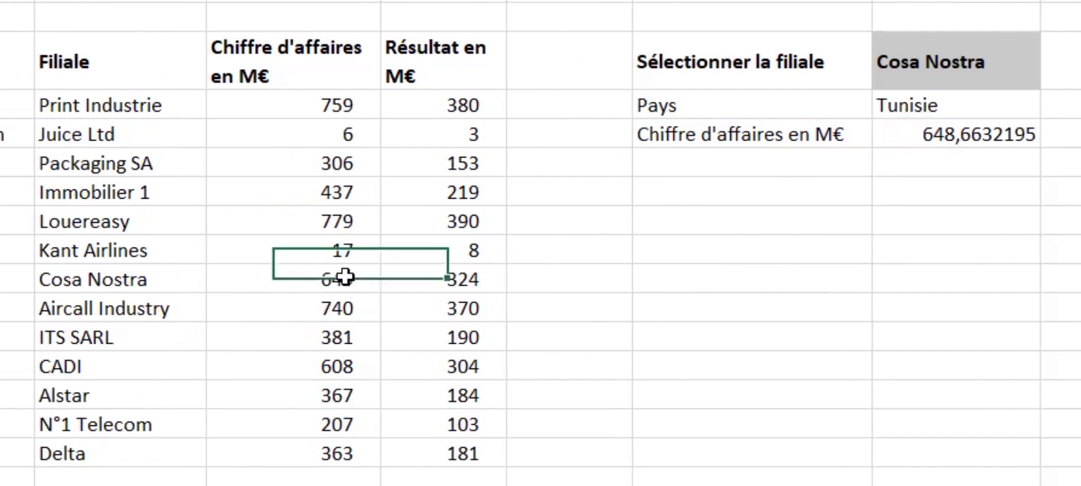
Select the subsidiary CADI in H4 and check the returned country and revenue against its table row.
{"action": "left_click", "coordinate": [934, 64]}
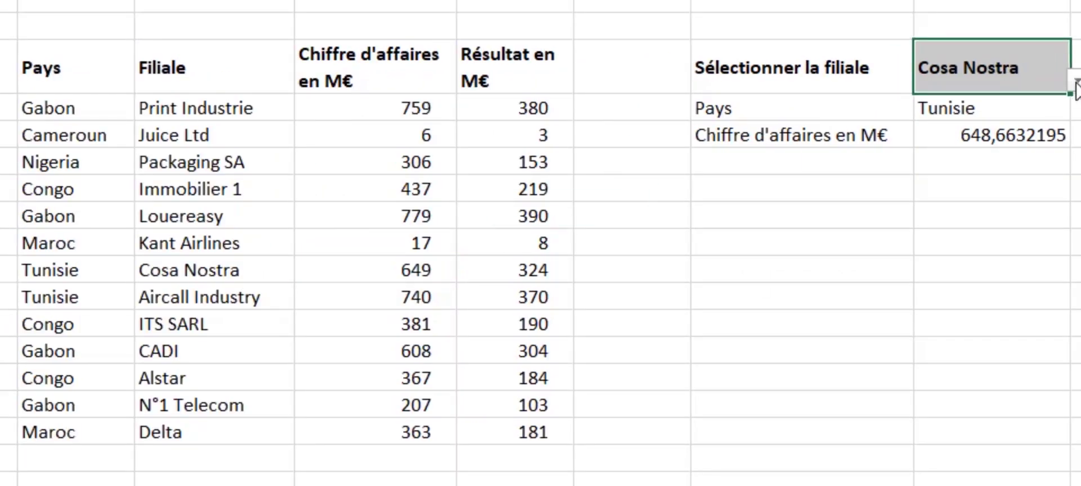
{"action": "left_click", "coordinate": [1076, 88]}
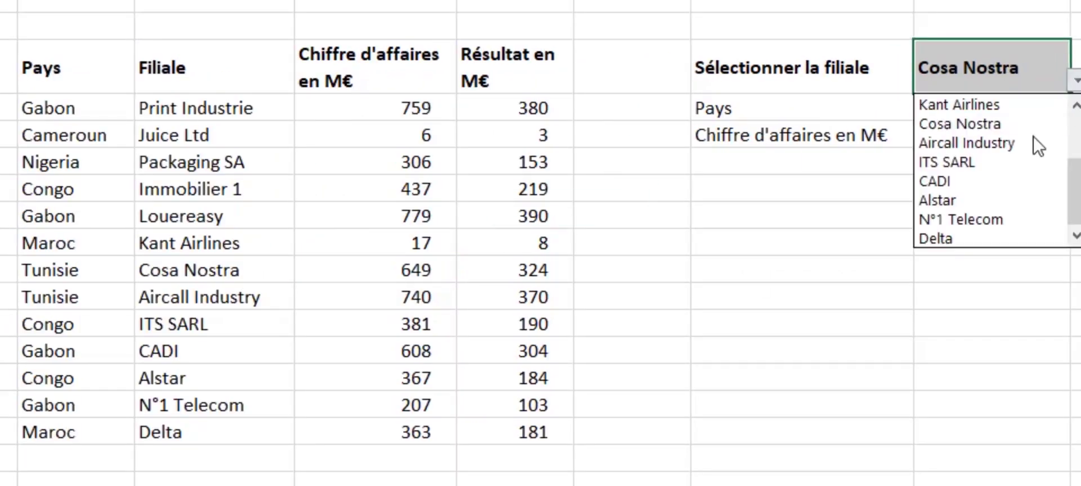
{"action": "left_click", "coordinate": [1004, 177]}
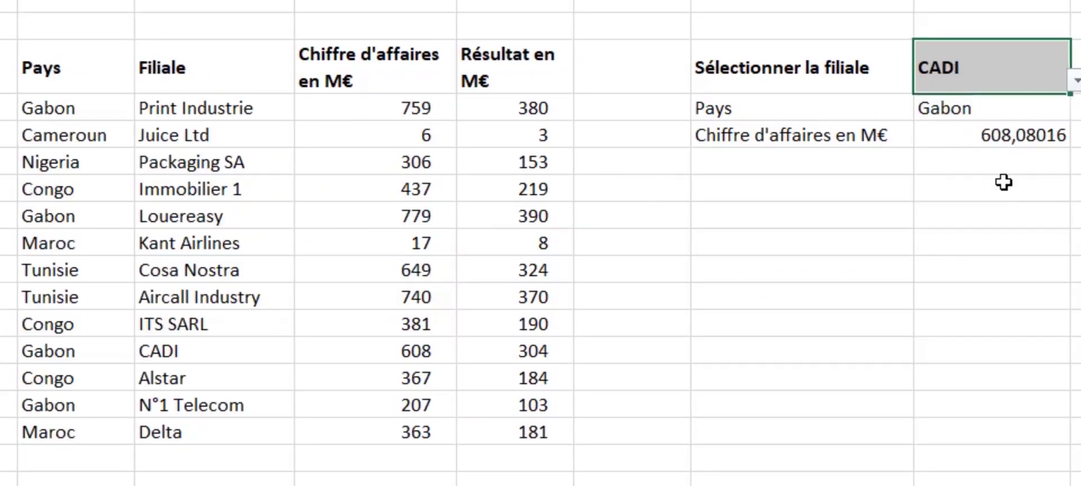
{"action": "left_click", "coordinate": [995, 110]}
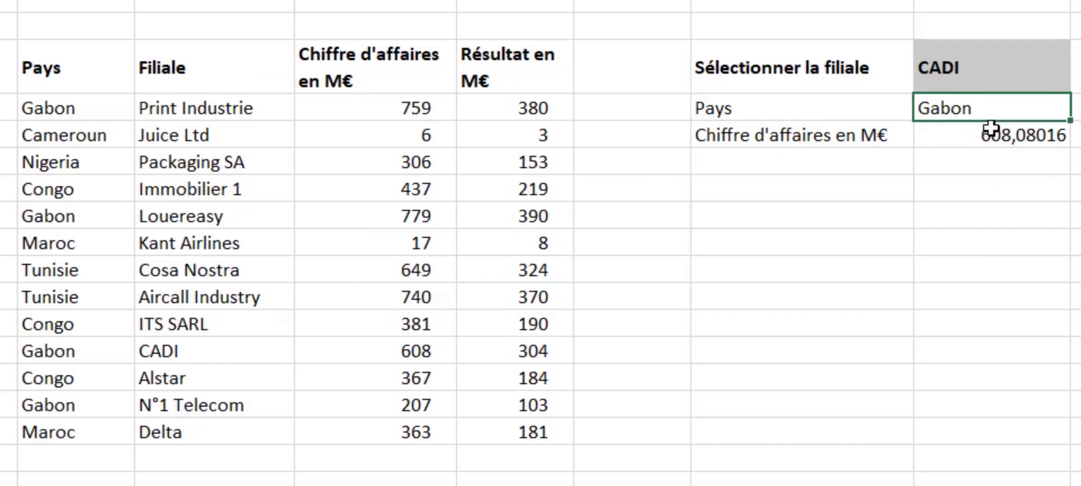
{"action": "left_click", "coordinate": [95, 352]}
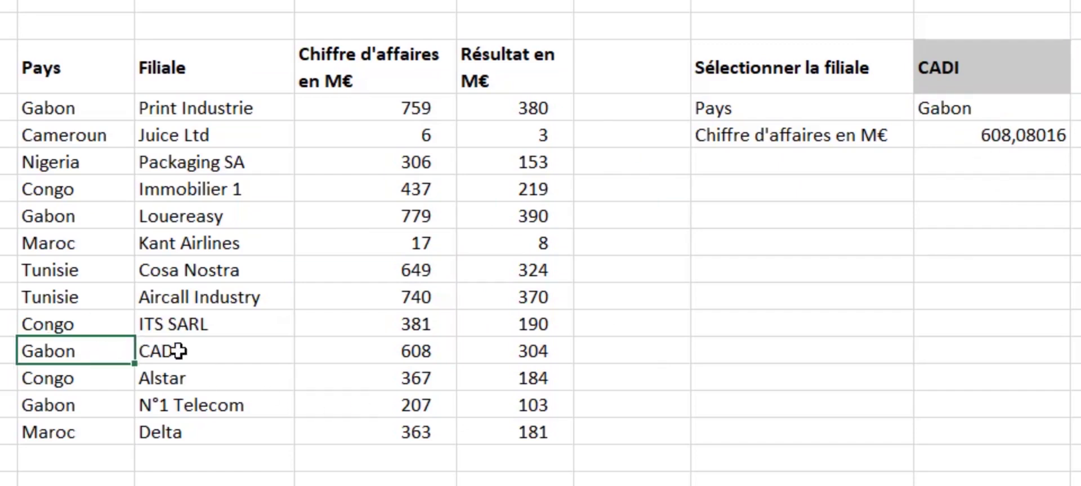
{"action": "left_click", "coordinate": [1022, 140]}
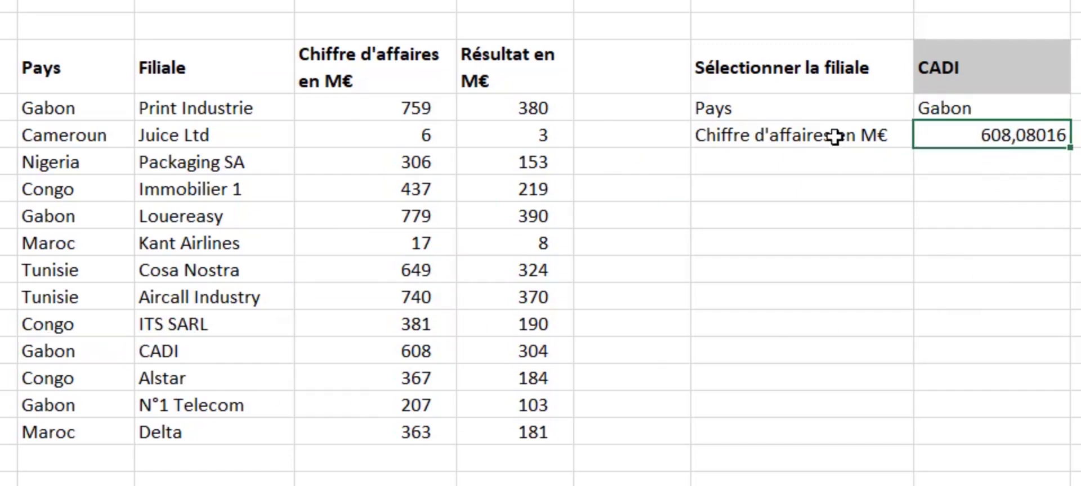
Set G6 to Résultat en M€ and check the figure returned in H6 for the subsidiary chosen in H4.
{"action": "left_click", "coordinate": [896, 142]}
{"action": "left_click", "coordinate": [922, 135]}
{"action": "left_click", "coordinate": [767, 180]}
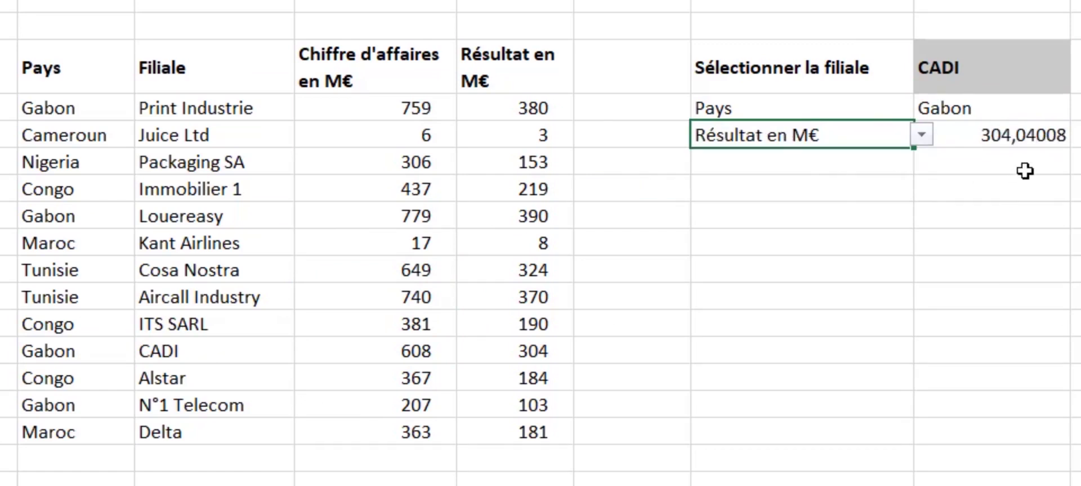
{"action": "left_click", "coordinate": [999, 73]}
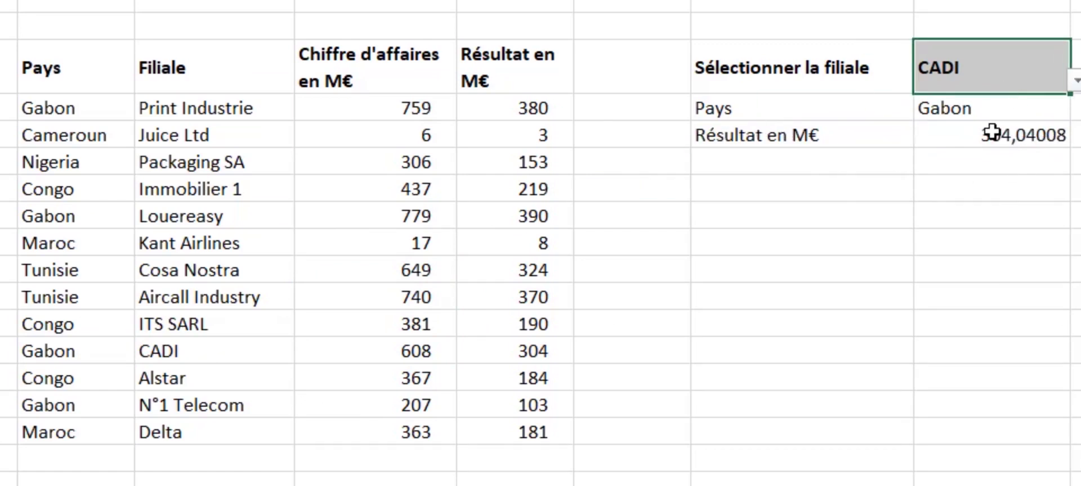
{"action": "left_click", "coordinate": [989, 134]}
{"action": "left_click", "coordinate": [1002, 80]}
{"action": "left_click", "coordinate": [1005, 134]}
{"action": "left_click", "coordinate": [1011, 80]}
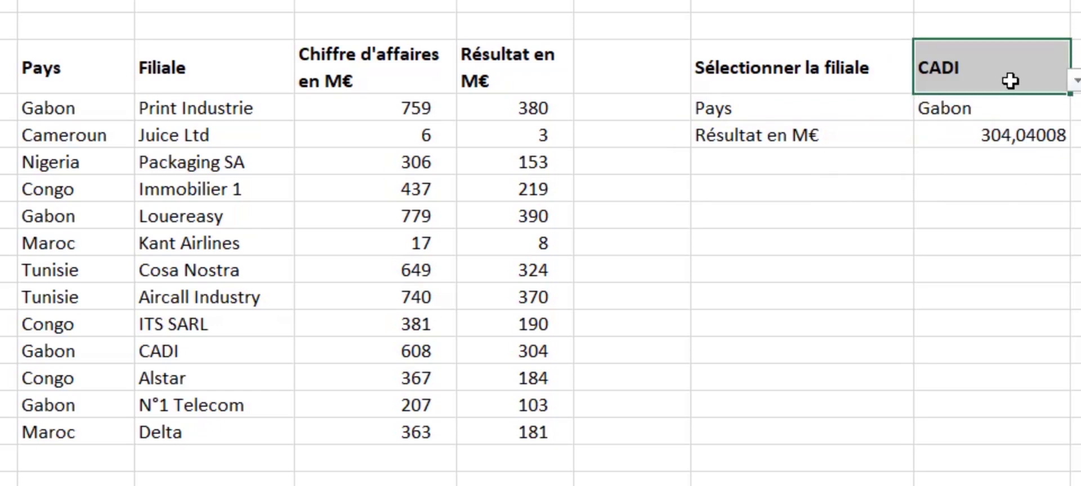